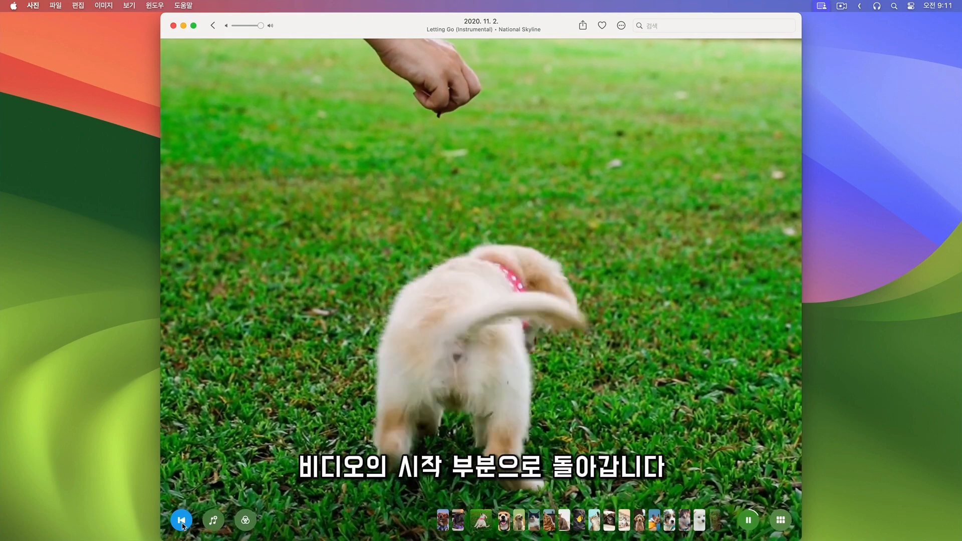
Step: Restart the memory video, view its photos as a grid, return to playback, and skip to the beagle photo
{"action": "left_click", "coordinate": [182, 522]}
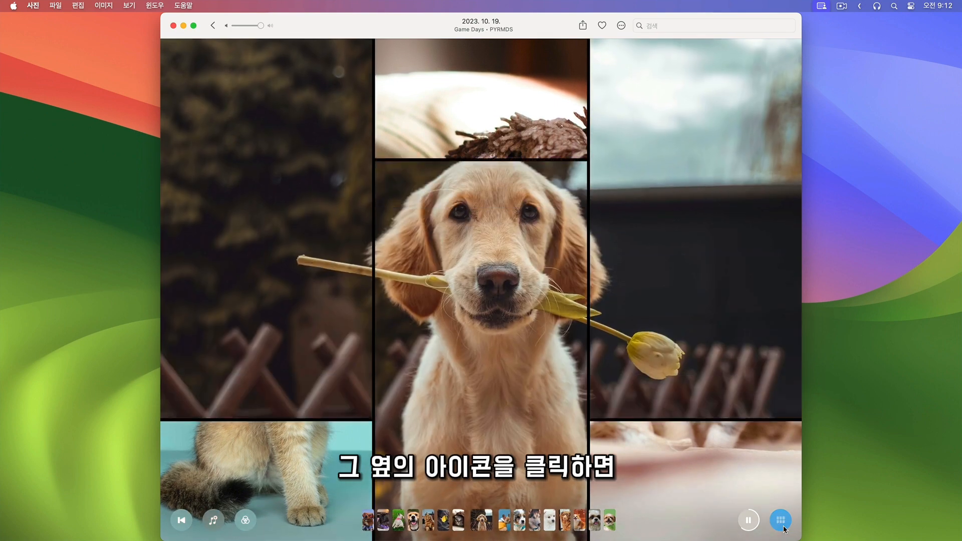
{"action": "left_click", "coordinate": [780, 520]}
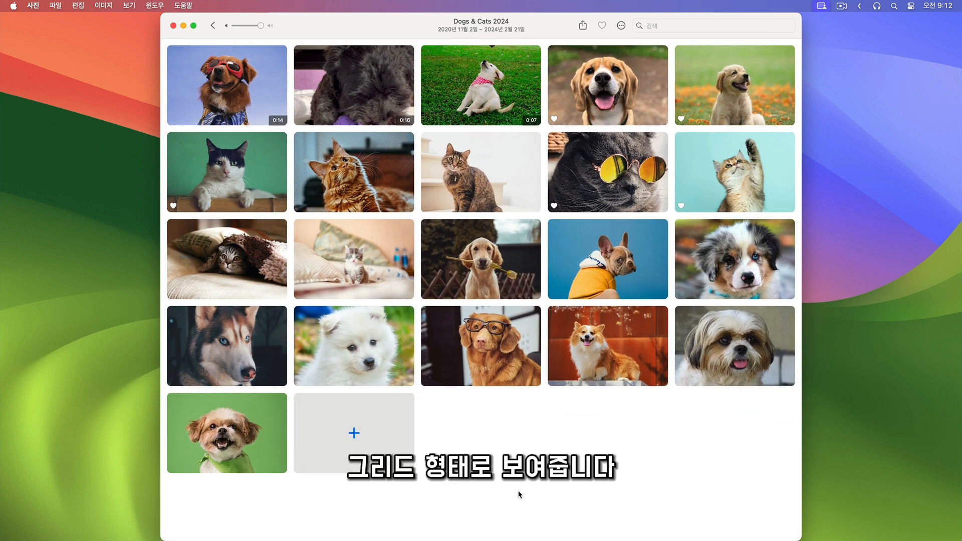
{"action": "left_click", "coordinate": [214, 26]}
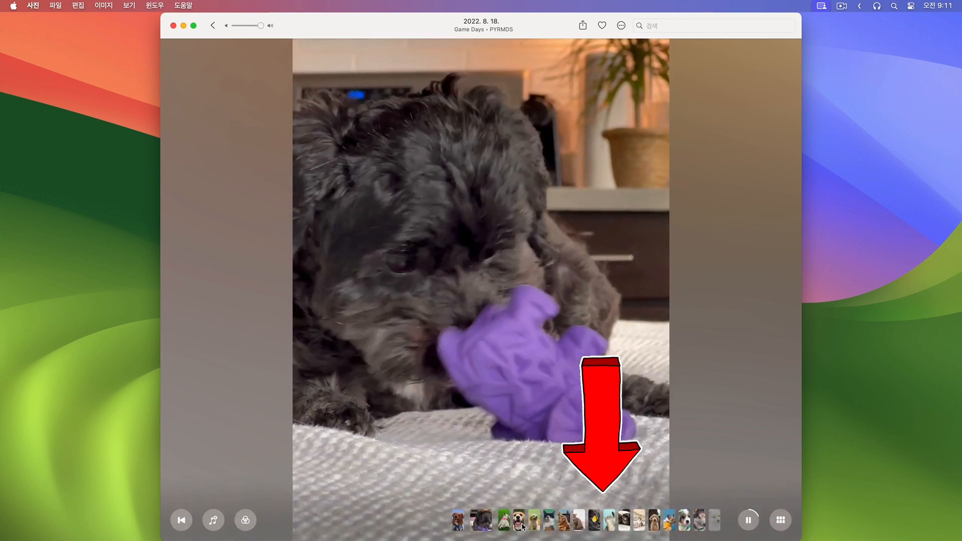
{"action": "left_click", "coordinate": [521, 523]}
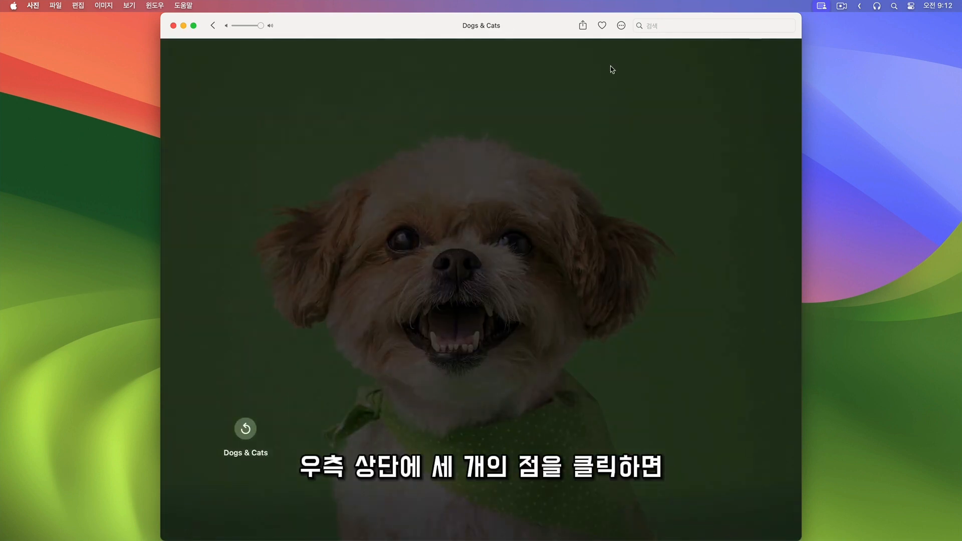
Step: Change the memory's title to "Dogs & Cats 2024" and save it
{"action": "left_click", "coordinate": [622, 26]}
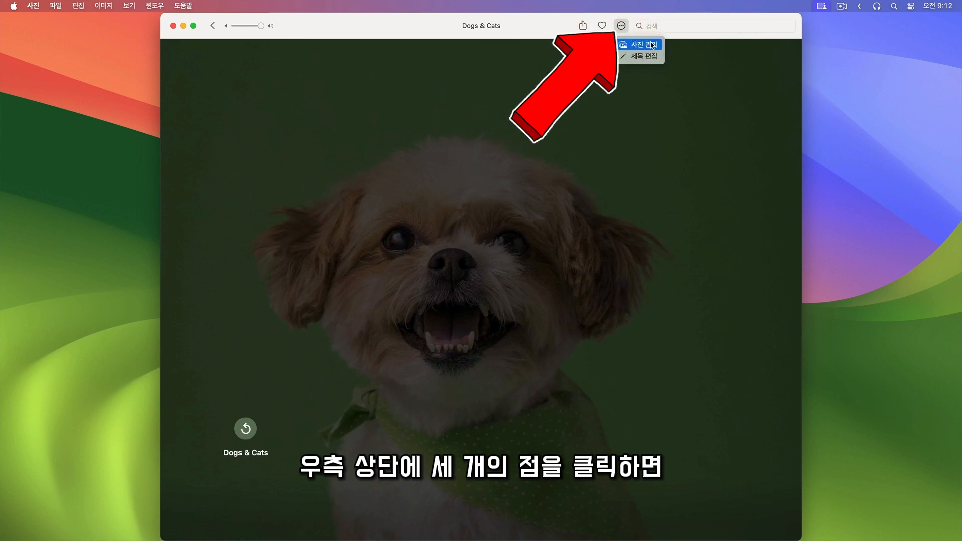
{"action": "left_click", "coordinate": [655, 56]}
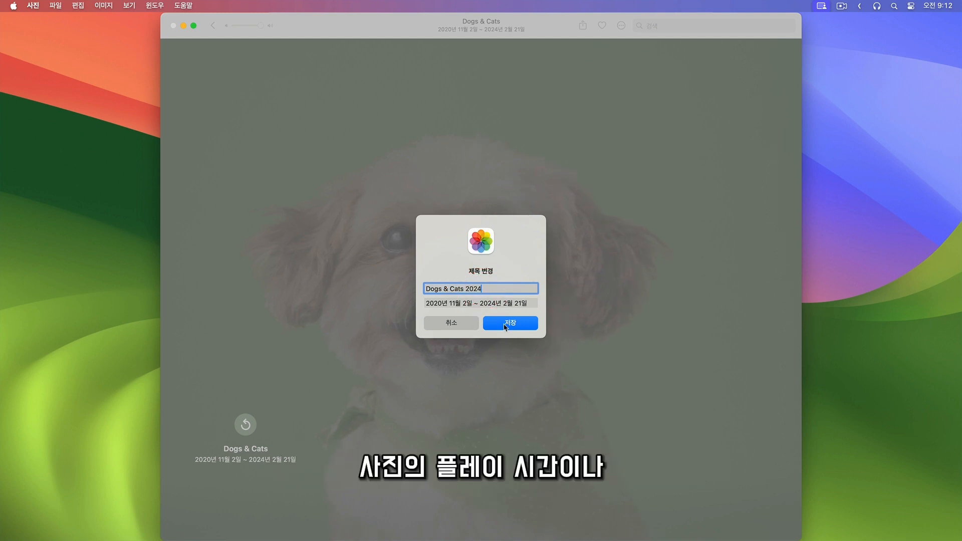
{"action": "left_click", "coordinate": [505, 325]}
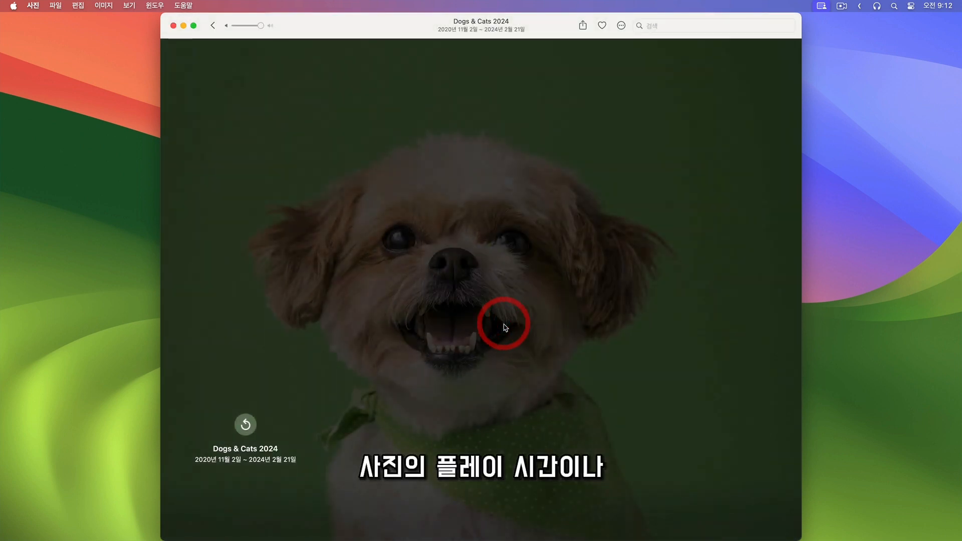
Step: Check the memory's additional options, then replay the memory video from its end screen
{"action": "left_click", "coordinate": [622, 26]}
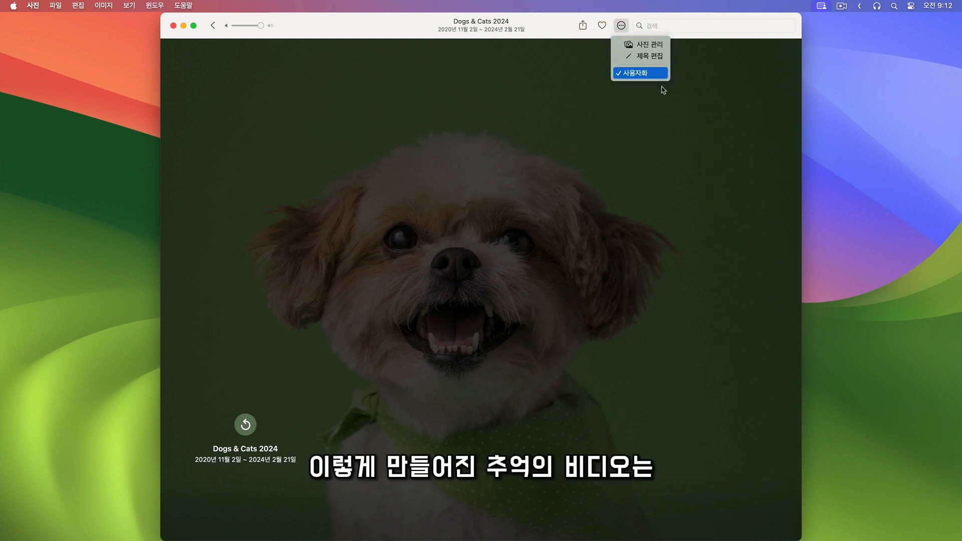
{"action": "left_click", "coordinate": [689, 167]}
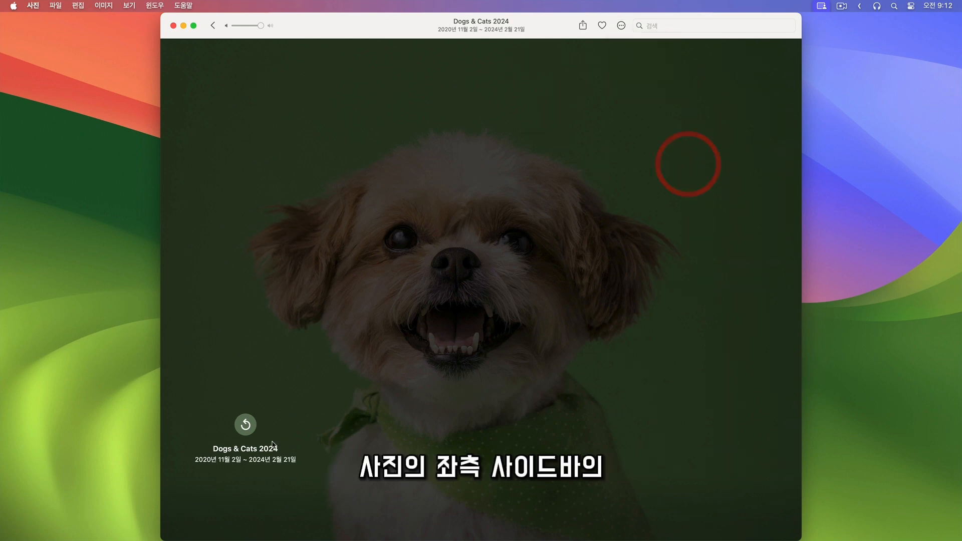
{"action": "left_click", "coordinate": [251, 429]}
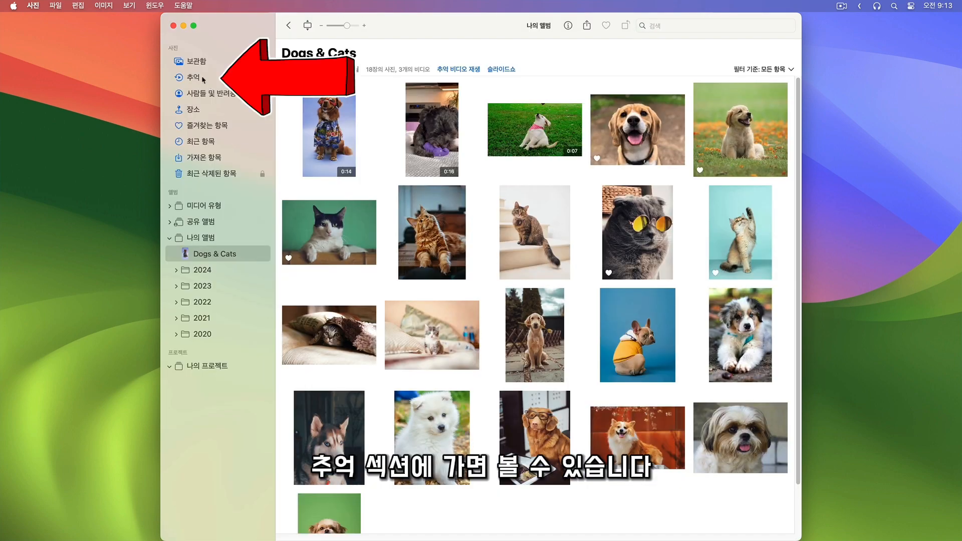
Step: Open the Dogs & Cats 2024 memory from the Memories (추억) collection
{"action": "left_click", "coordinate": [203, 79]}
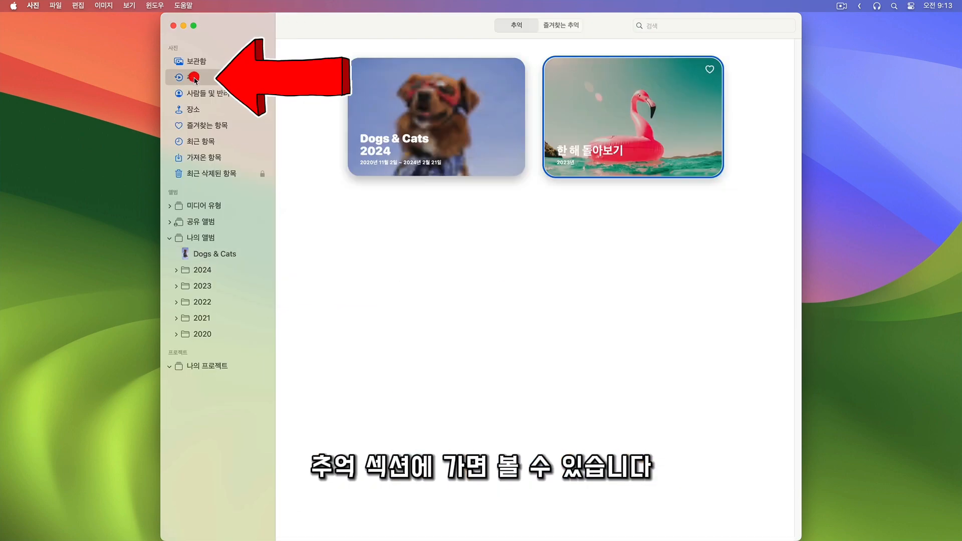
{"action": "left_click", "coordinate": [492, 142]}
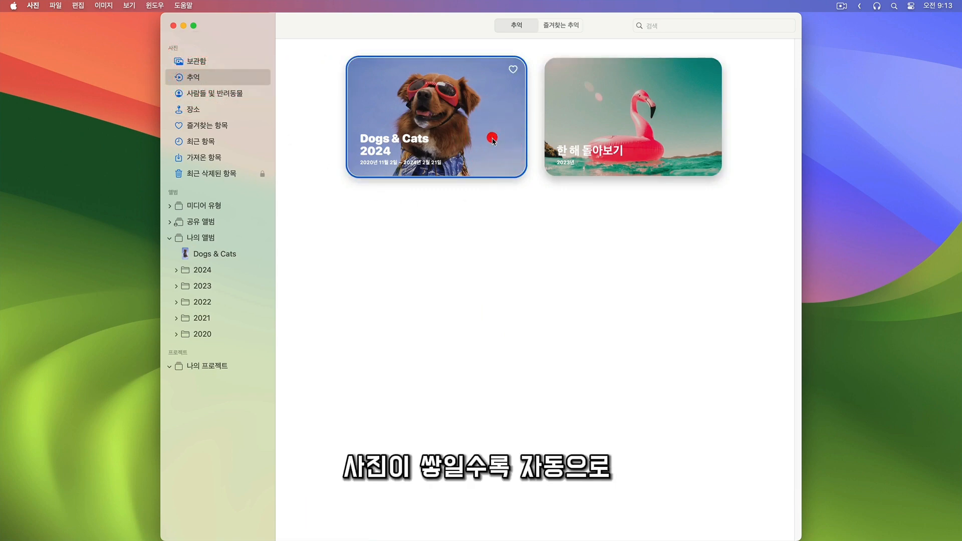
{"action": "double_click", "coordinate": [493, 138]}
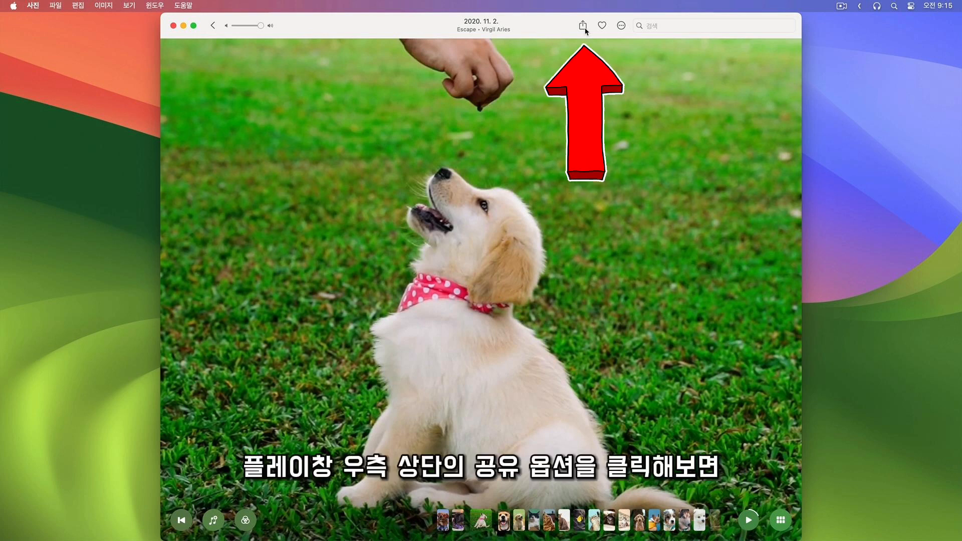
Step: Review the memory's sharing options and the available share extensions in System Settings, then close the settings
{"action": "left_click", "coordinate": [583, 26]}
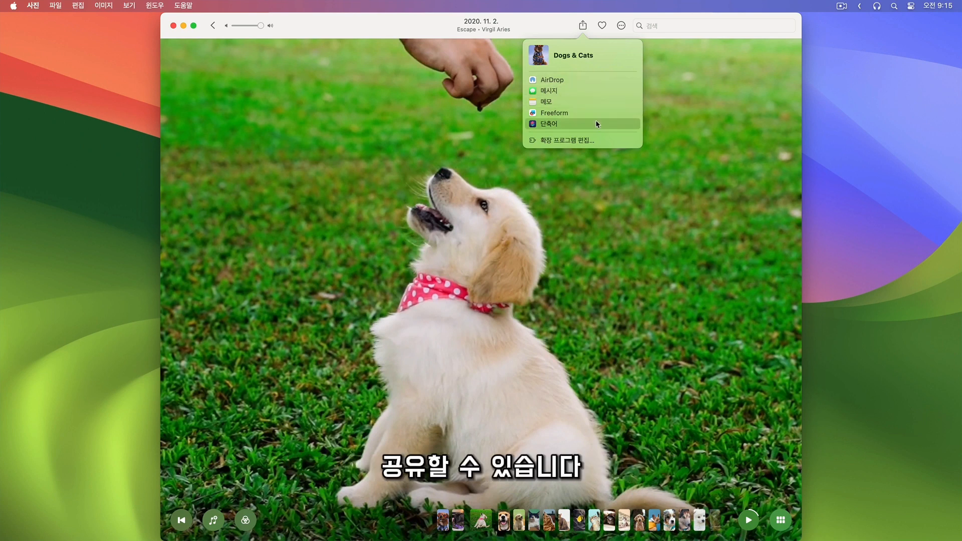
{"action": "left_click", "coordinate": [605, 141]}
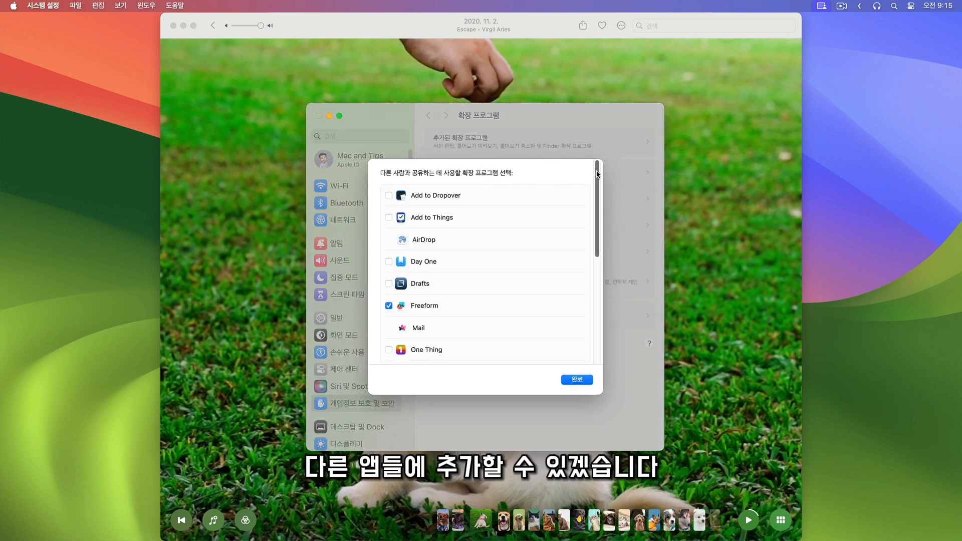
{"action": "scroll", "coordinate": [597, 174], "scroll_direction": "down", "scroll_amount": 10}
{"action": "scroll", "coordinate": [597, 174], "scroll_direction": "up", "scroll_amount": 10}
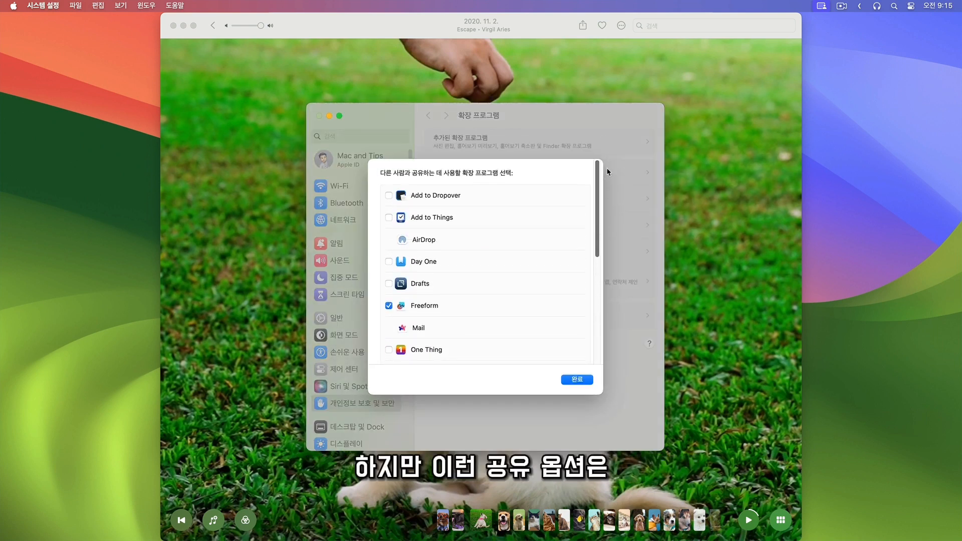
{"action": "left_click", "coordinate": [577, 379]}
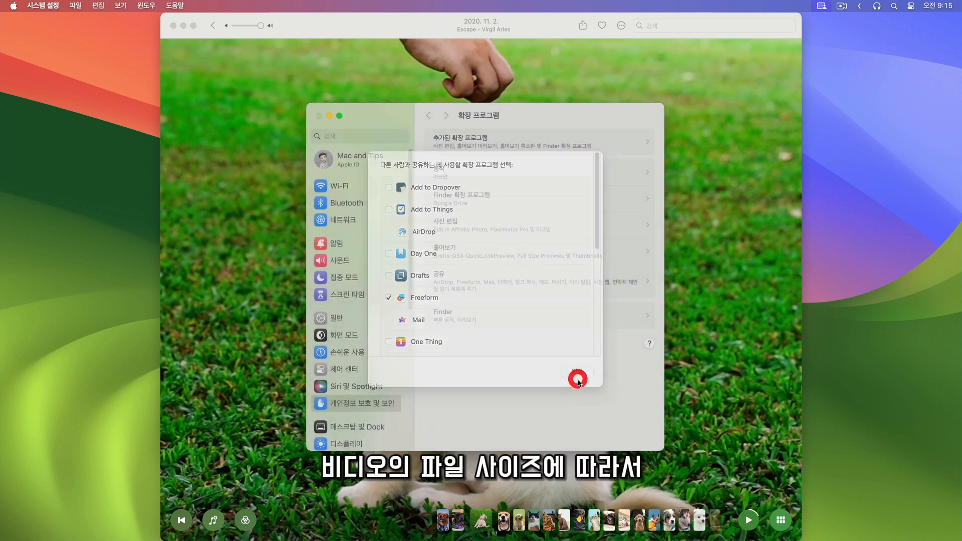
{"action": "left_click", "coordinate": [320, 116]}
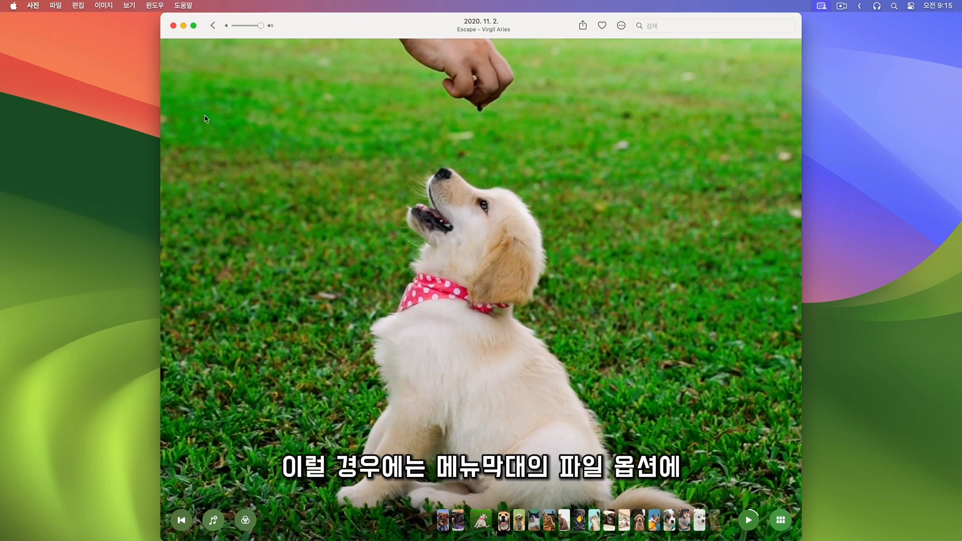
Step: Export the memory video as Dogs & Cats-2024.mov to the Movies (동영상) folder and open the exported file in QuickTime Player
{"action": "left_click", "coordinate": [53, 6]}
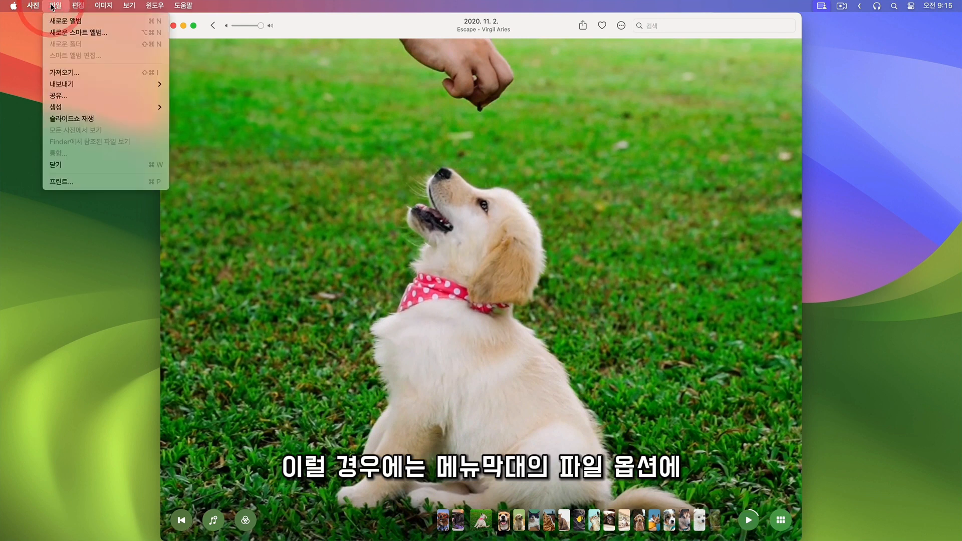
{"action": "mouse_move", "coordinate": [152, 85]}
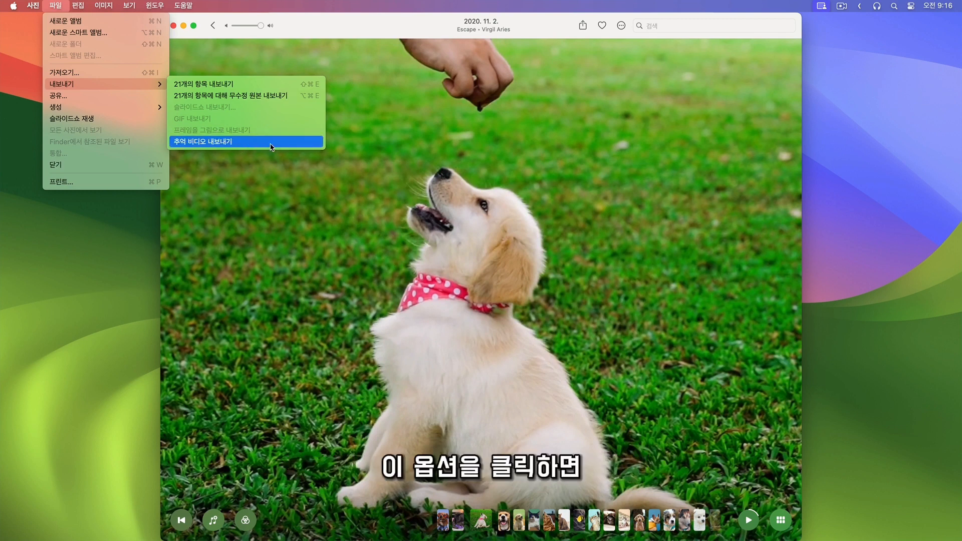
{"action": "left_click", "coordinate": [271, 145]}
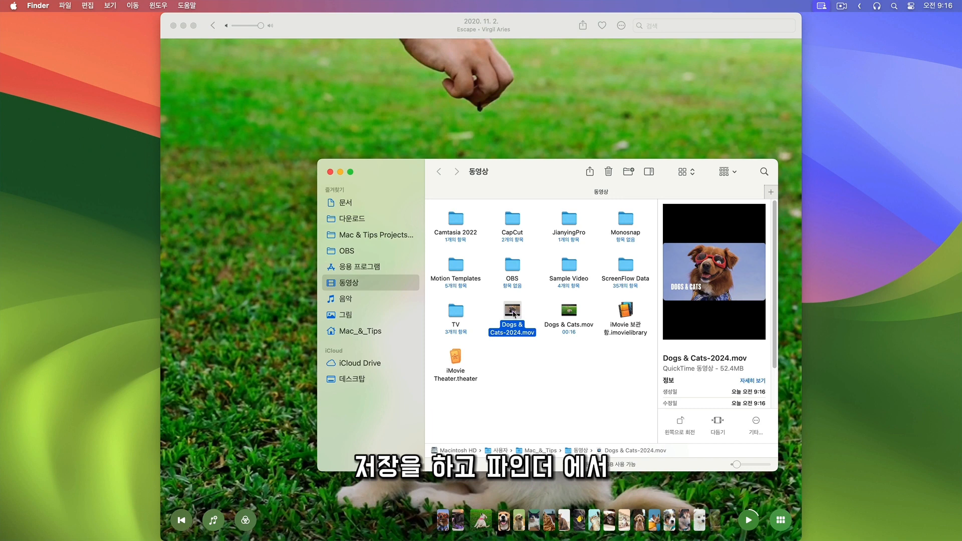
{"action": "double_click", "coordinate": [512, 314]}
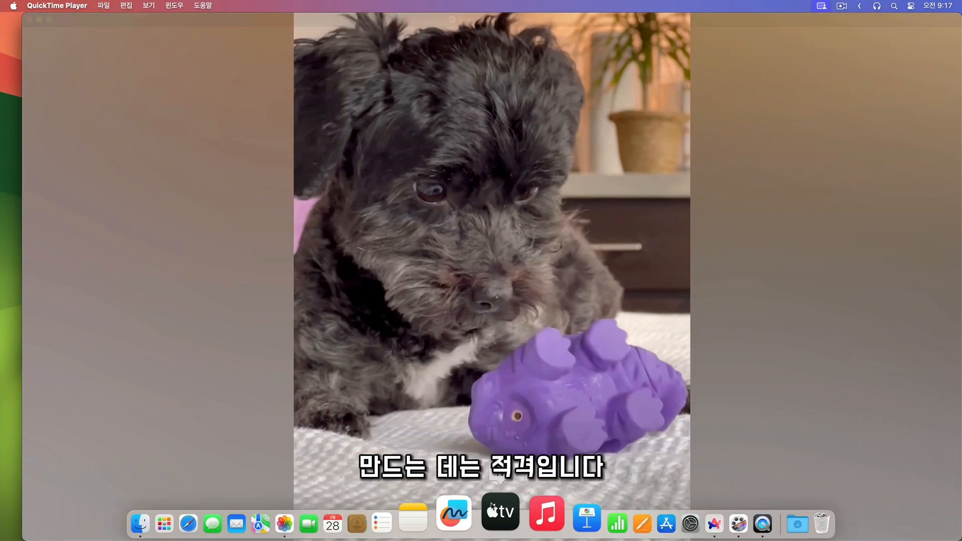
{"action": "mouse_move", "coordinate": [457, 453]}
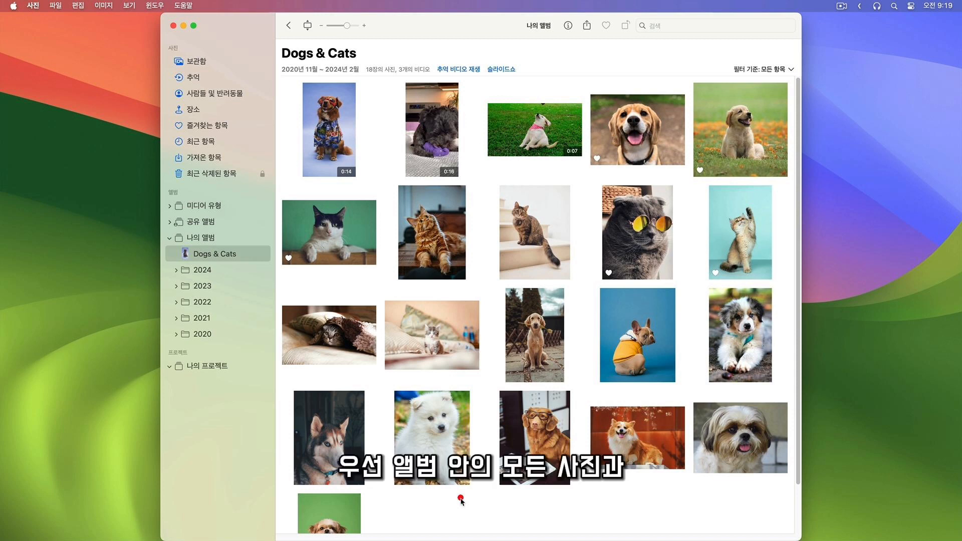
Step: Select all photos and videos in the Dogs & Cats album and look through the project creation options for a slideshow
{"action": "key", "text": "super+a"}
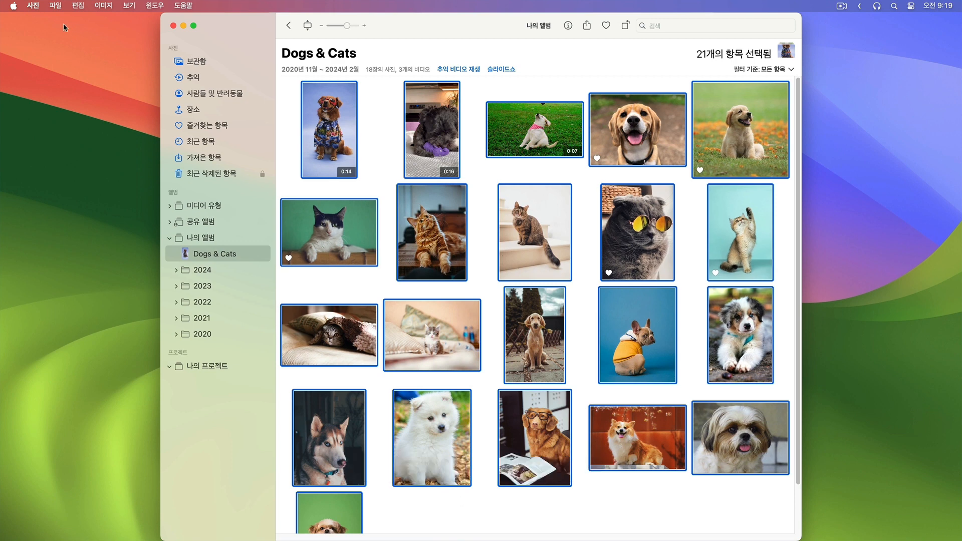
{"action": "left_click", "coordinate": [54, 6]}
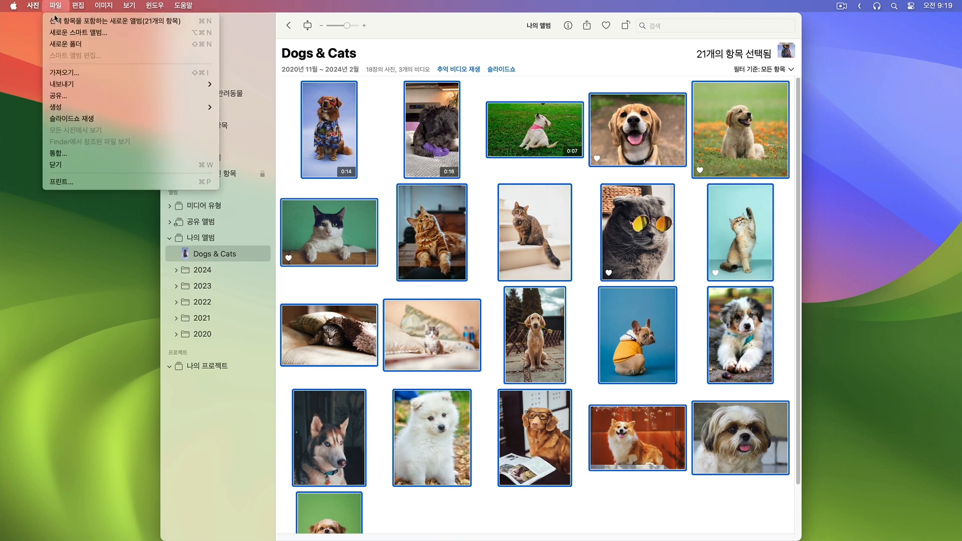
{"action": "mouse_move", "coordinate": [73, 112]}
{"action": "mouse_move", "coordinate": [270, 114]}
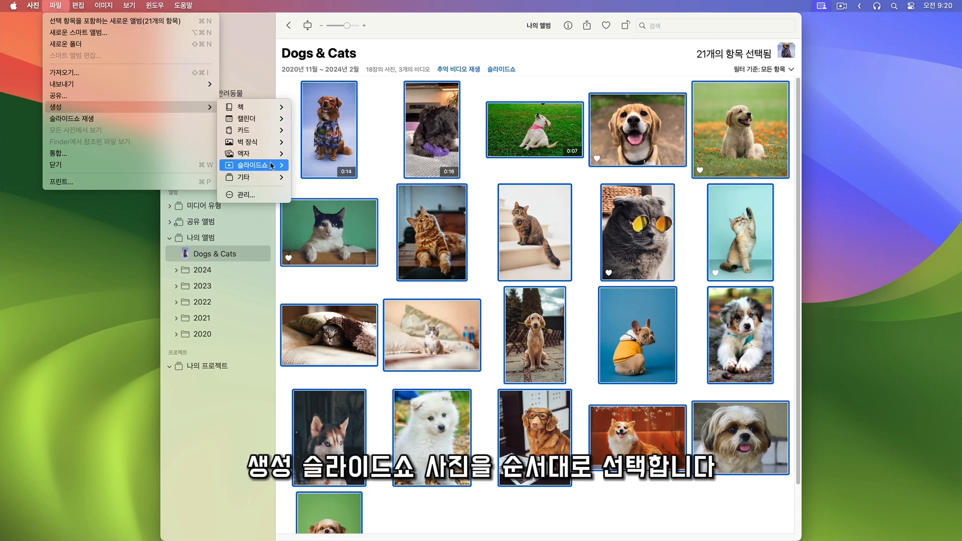
{"action": "mouse_move", "coordinate": [266, 165]}
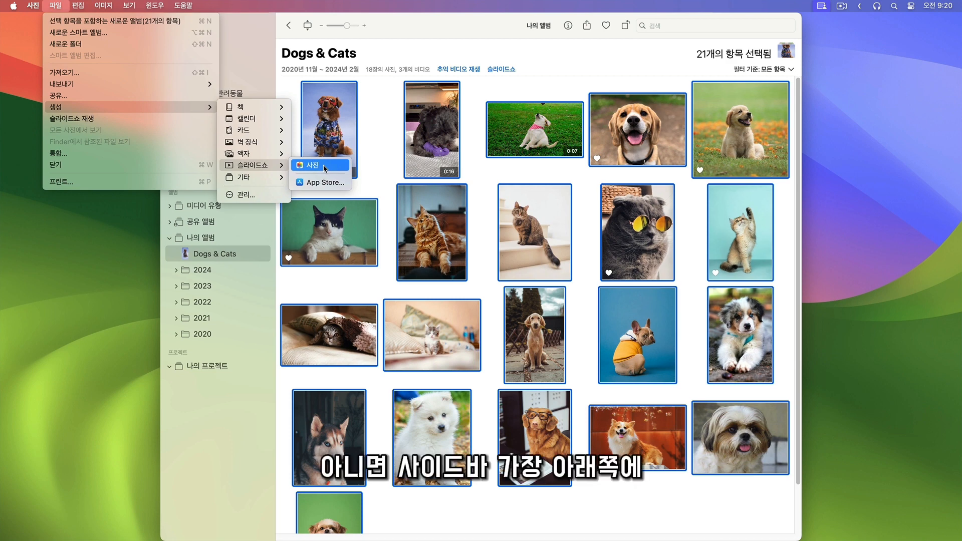
{"action": "left_click", "coordinate": [114, 257]}
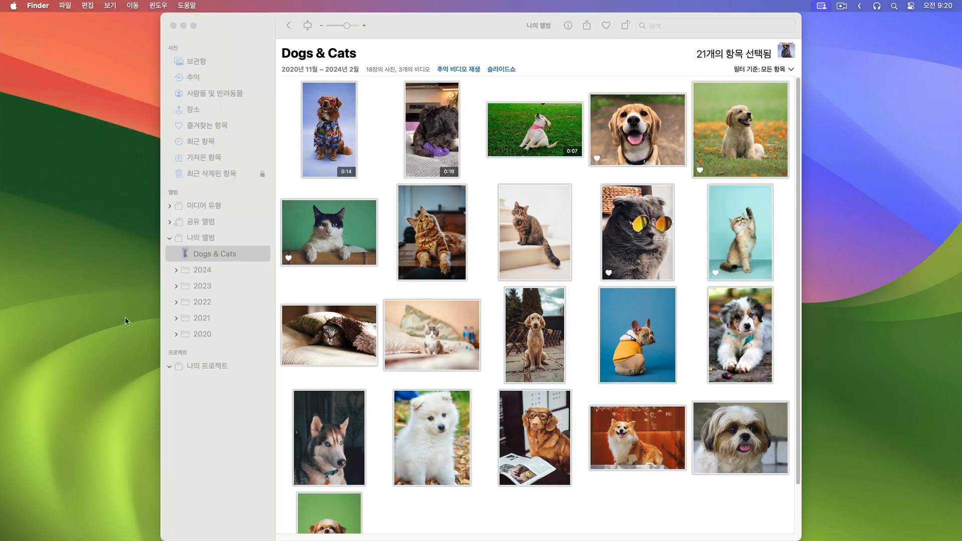
{"action": "left_click", "coordinate": [209, 447]}
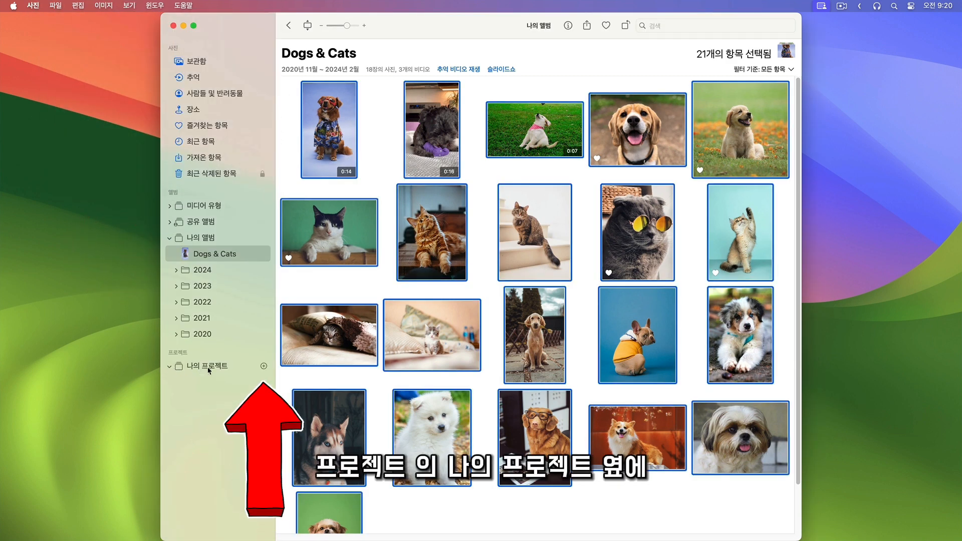
Step: Create a new Photos slideshow project named "Dogs & Cats" from the selected album items
{"action": "left_click", "coordinate": [264, 366]}
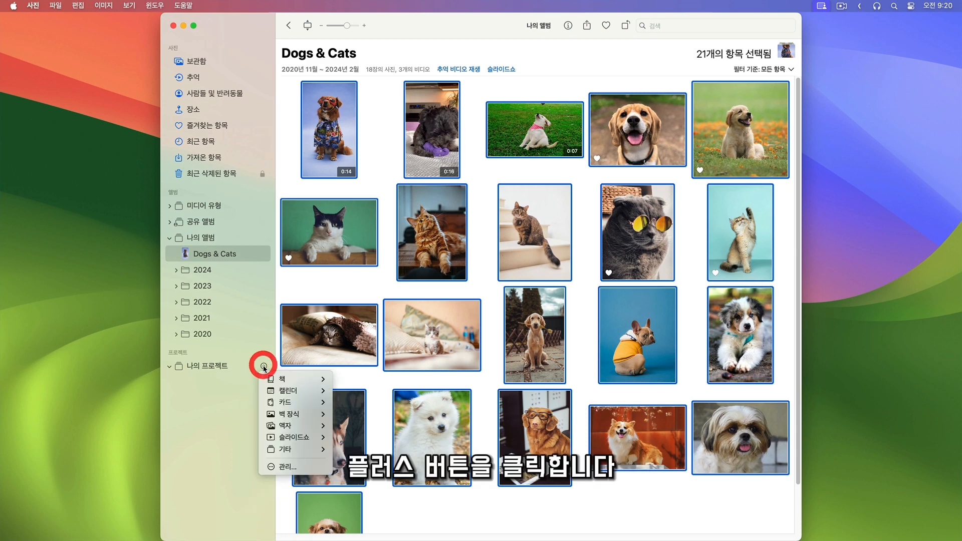
{"action": "mouse_move", "coordinate": [314, 384]}
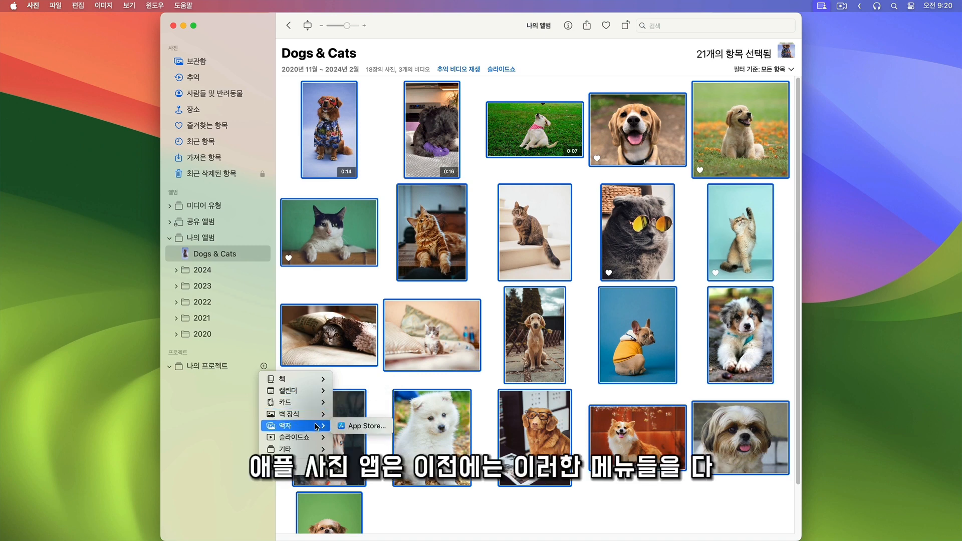
{"action": "mouse_move", "coordinate": [316, 454]}
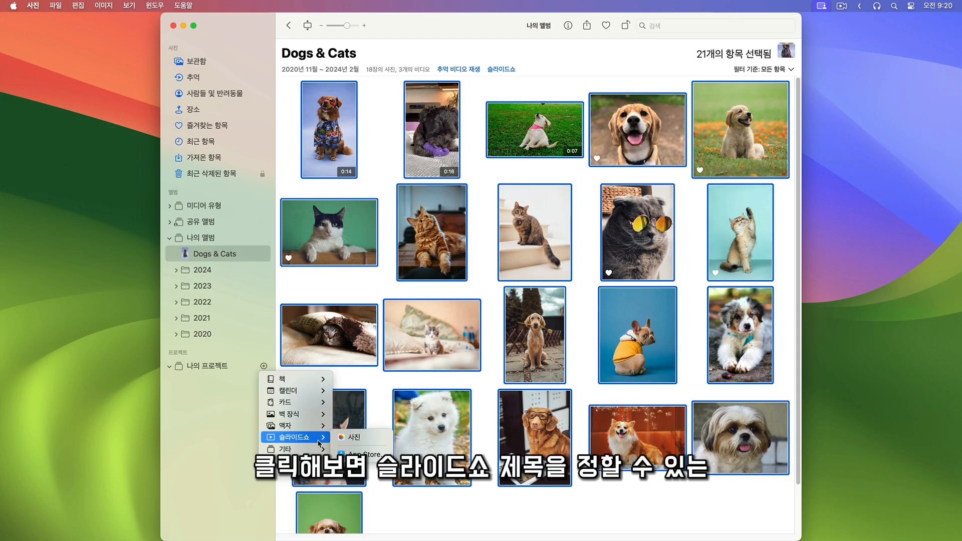
{"action": "left_click", "coordinate": [372, 440]}
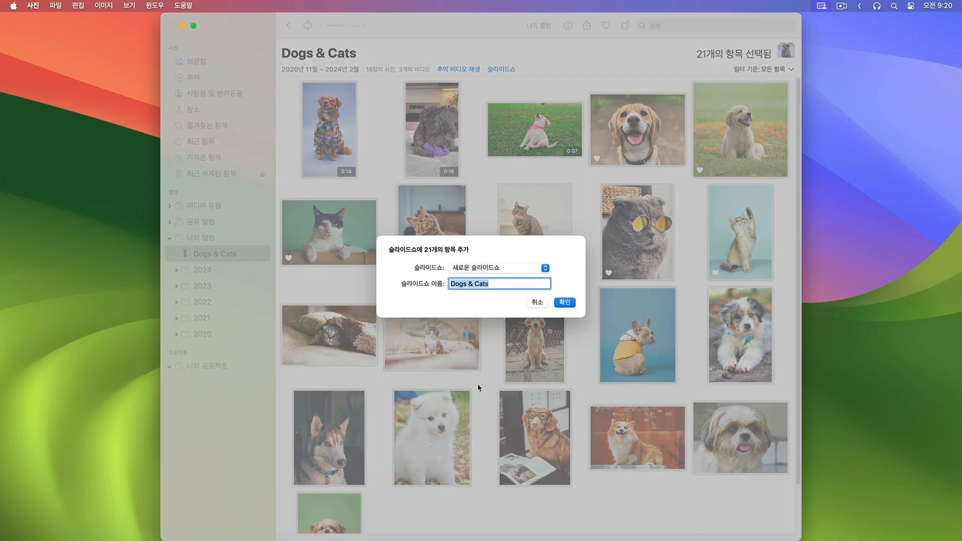
{"action": "left_click", "coordinate": [506, 285]}
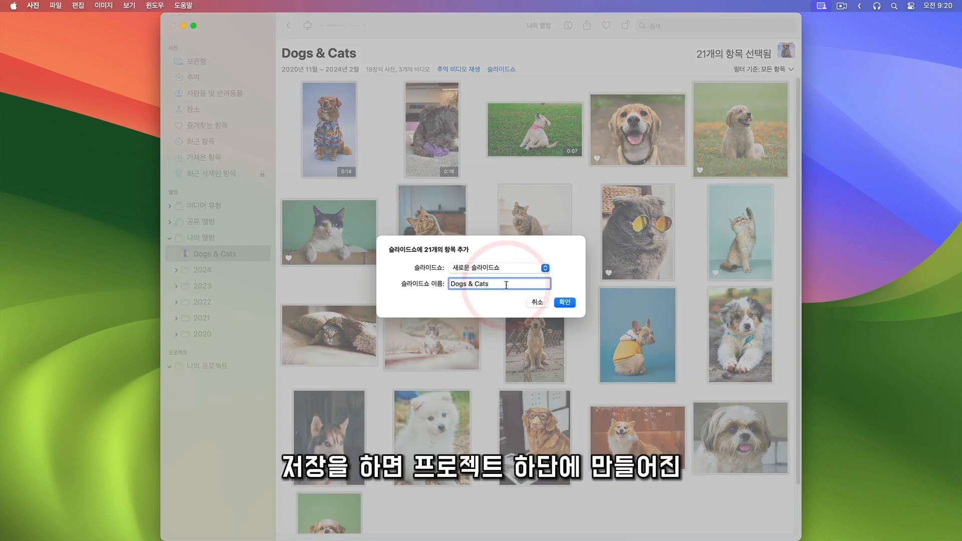
{"action": "left_click", "coordinate": [564, 301]}
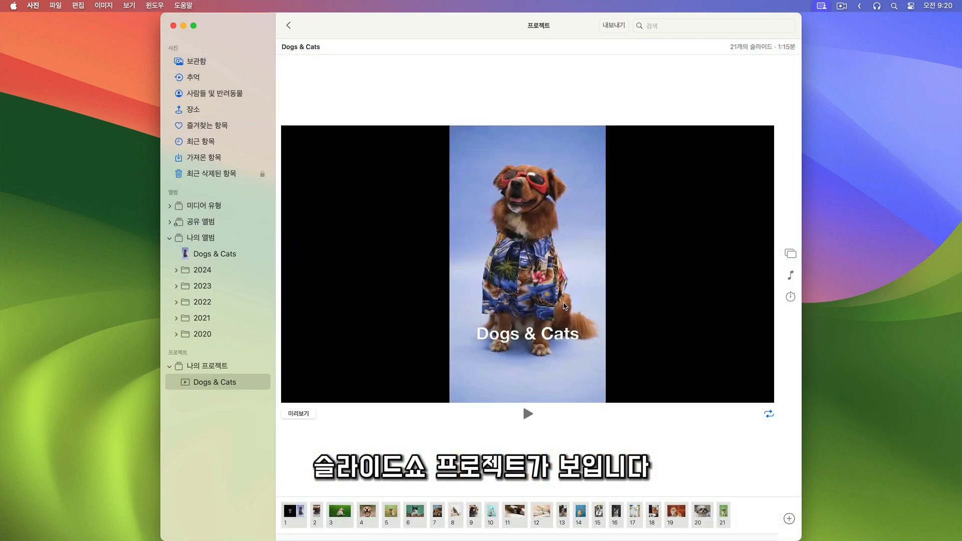
Step: Open the Dogs & Cats slideshow project and move the photo at position 12 one place earlier, to position 11
{"action": "left_click", "coordinate": [243, 384]}
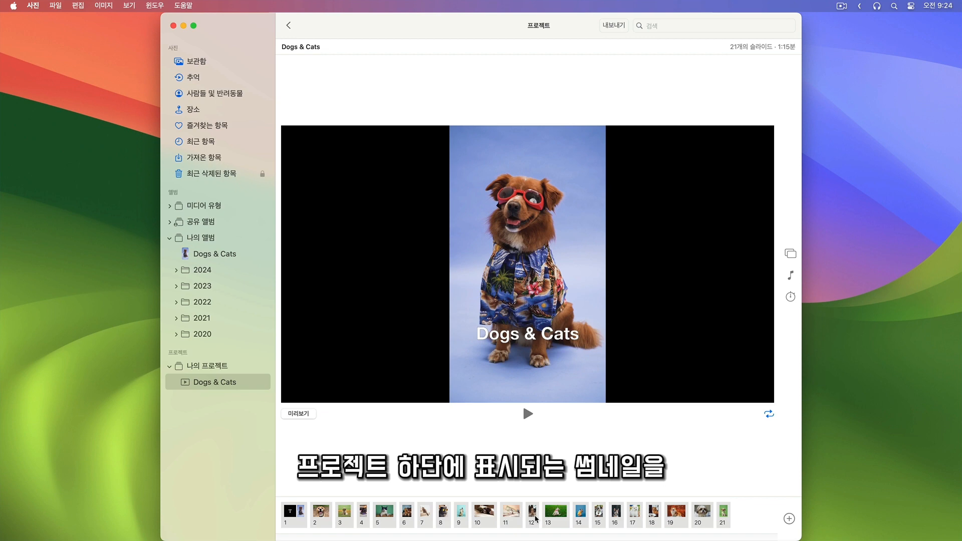
{"action": "left_click", "coordinate": [535, 519]}
{"action": "left_click_drag", "start_coordinate": [535, 519], "coordinate": [497, 512]}
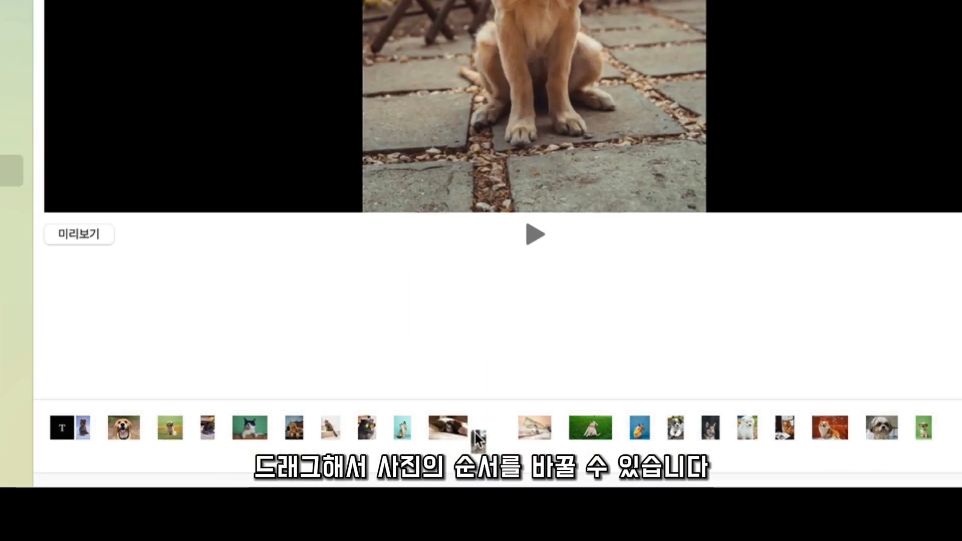
{"action": "left_click_drag", "start_coordinate": [475, 433], "coordinate": [492, 434]}
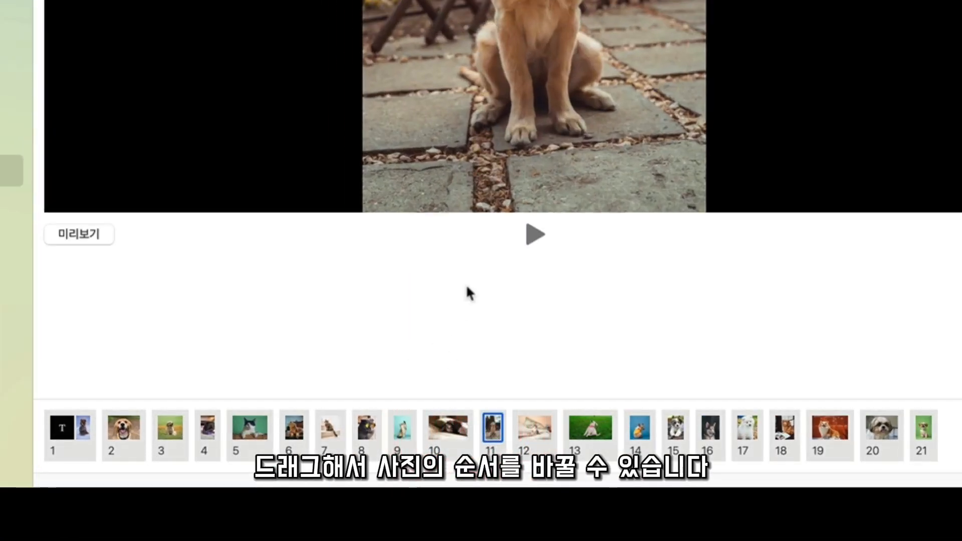
Step: Preview the slideshow, then move the raised-paw cat photo from position 9 to position 8
{"action": "left_click", "coordinate": [95, 234]}
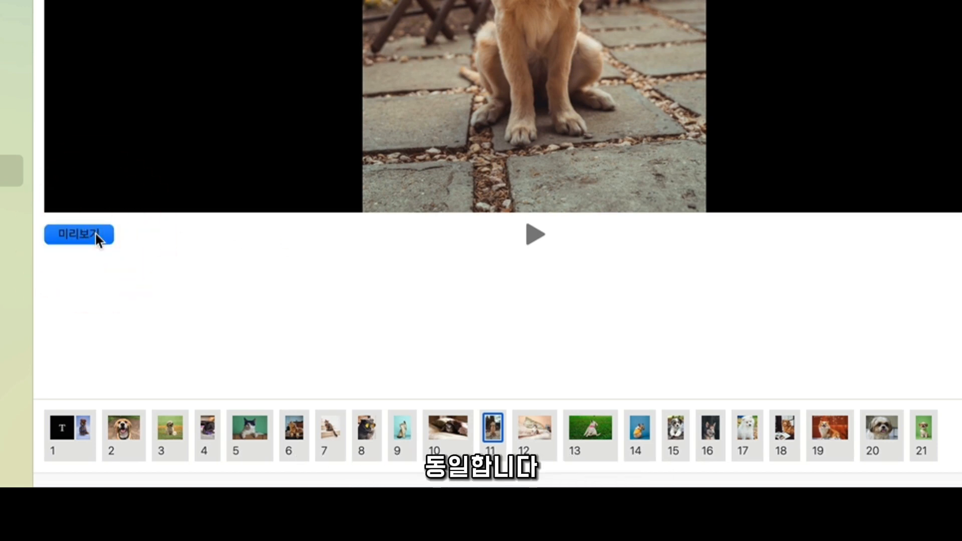
{"action": "left_click", "coordinate": [95, 234]}
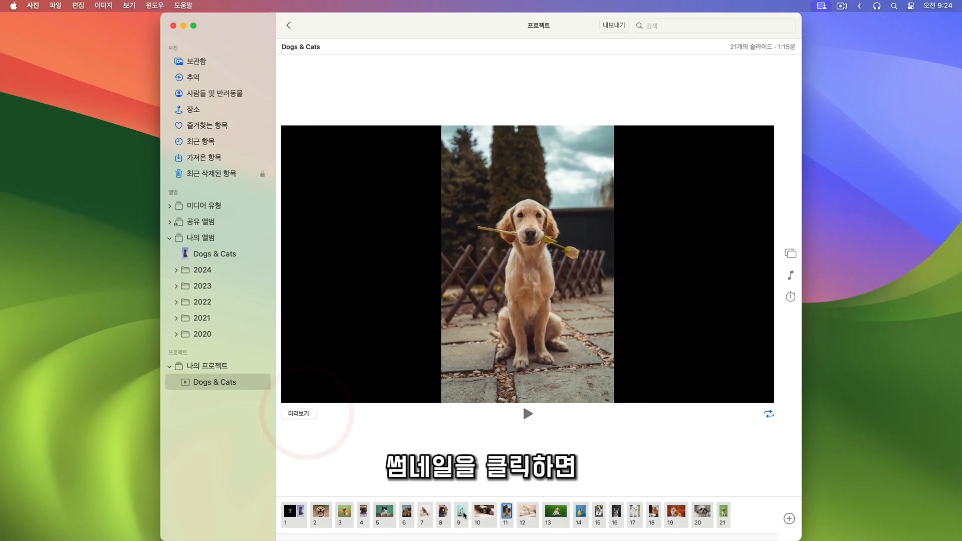
{"action": "left_click_drag", "start_coordinate": [463, 515], "coordinate": [444, 516]}
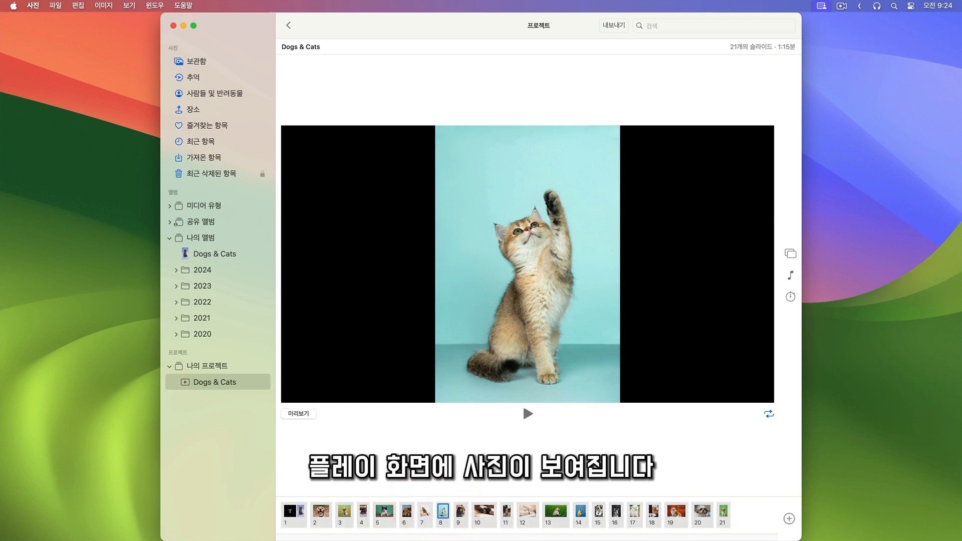
Step: Preview the slideshow in the project, play it full screen, and exit the playback
{"action": "left_click", "coordinate": [307, 416]}
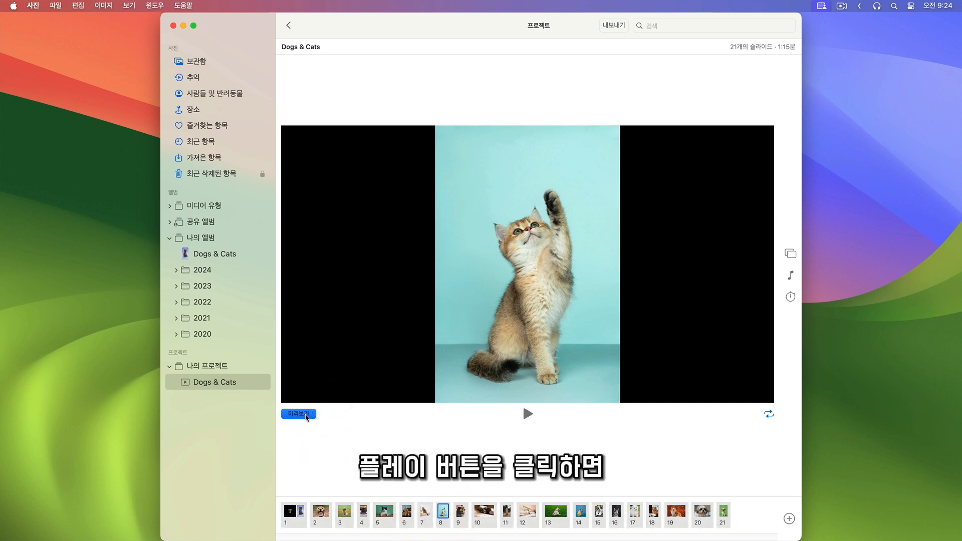
{"action": "left_click", "coordinate": [528, 414]}
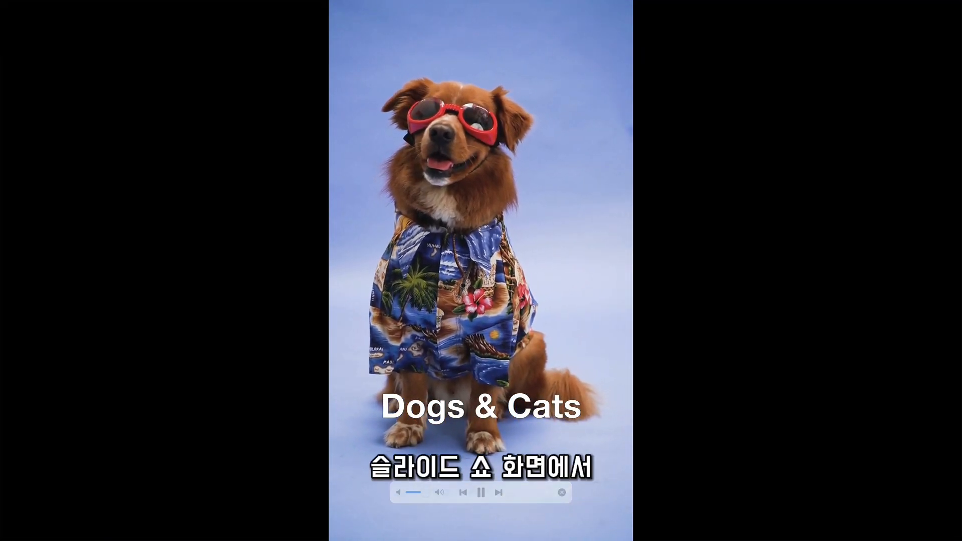
{"action": "key", "text": "Escape"}
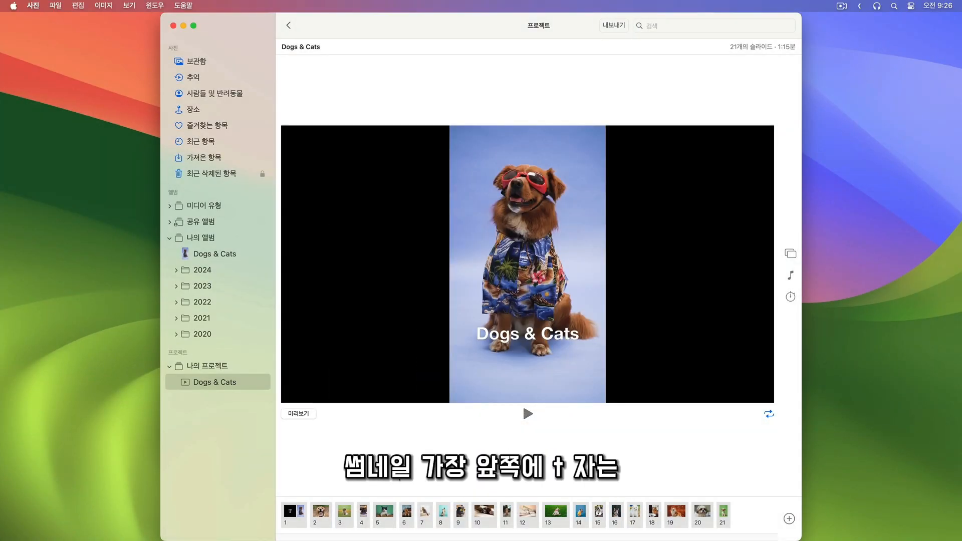
Step: Change the title text on the first slide to "Dogs & Cats 2024"
{"action": "left_click", "coordinate": [290, 515]}
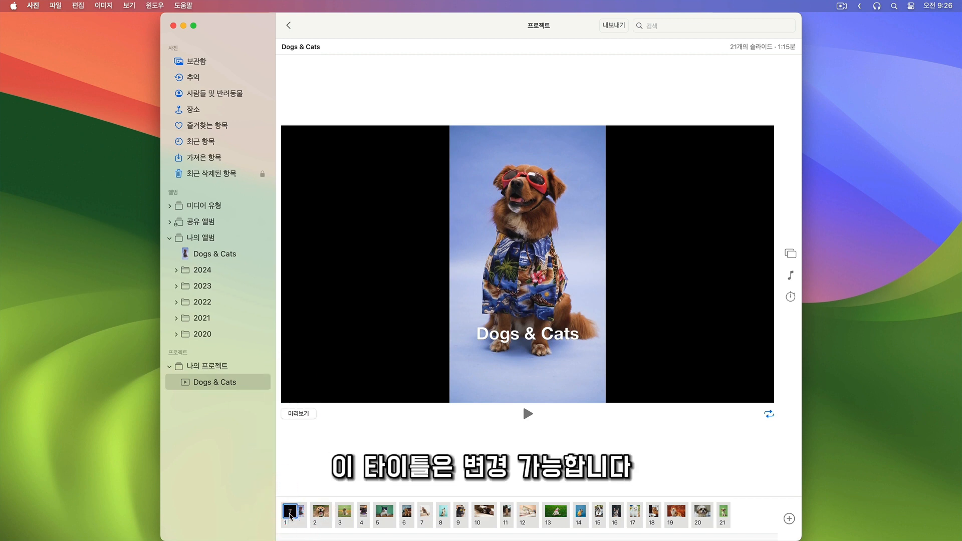
{"action": "double_click", "coordinate": [493, 336]}
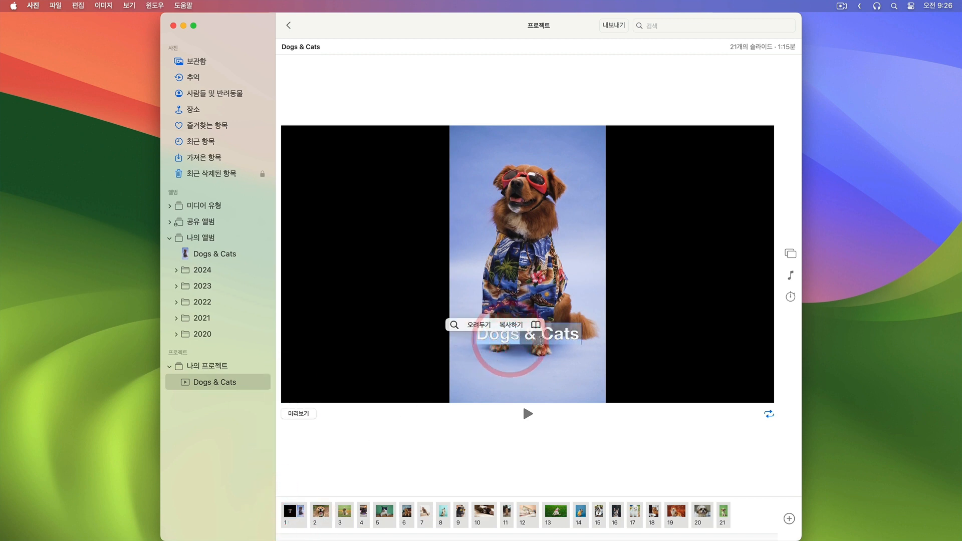
{"action": "left_click", "coordinate": [576, 338]}
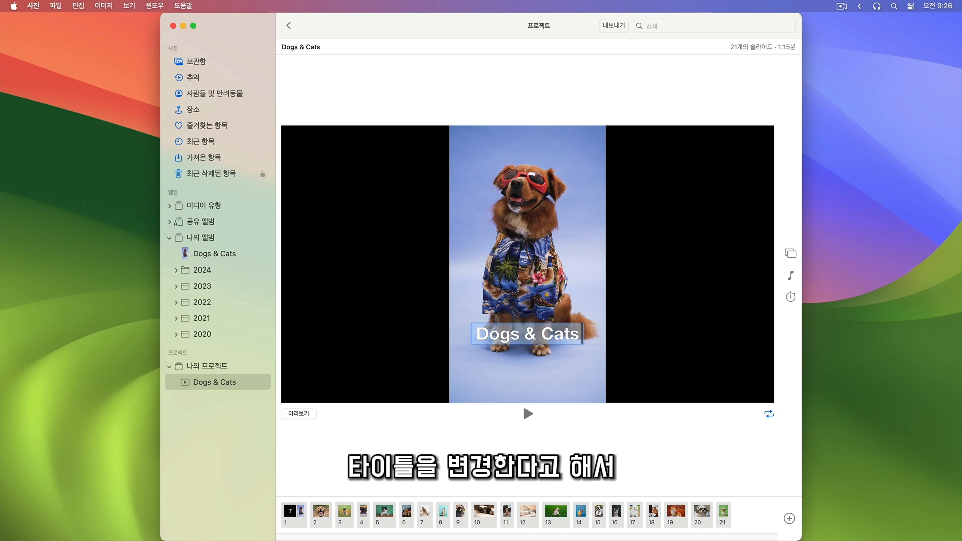
{"action": "type", "text": "2024"}
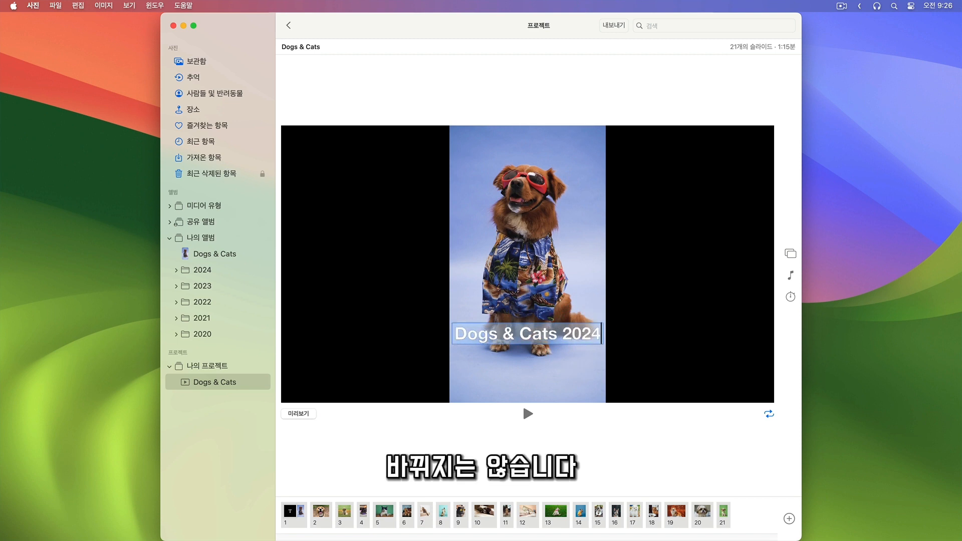
{"action": "left_click", "coordinate": [577, 425]}
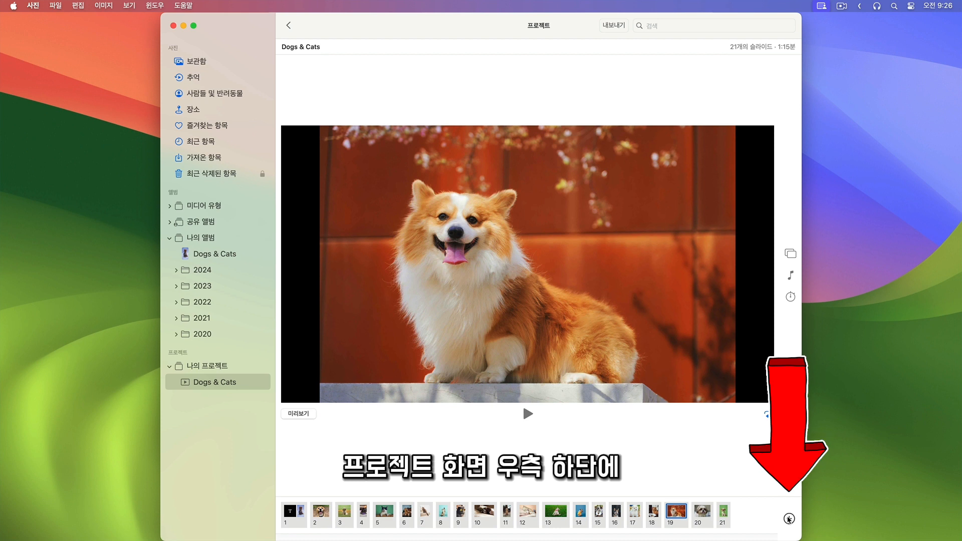
Step: Add a text caption to the corgi slide and replace its default text with "Dogs" and "2024" on two lines
{"action": "left_click", "coordinate": [789, 520]}
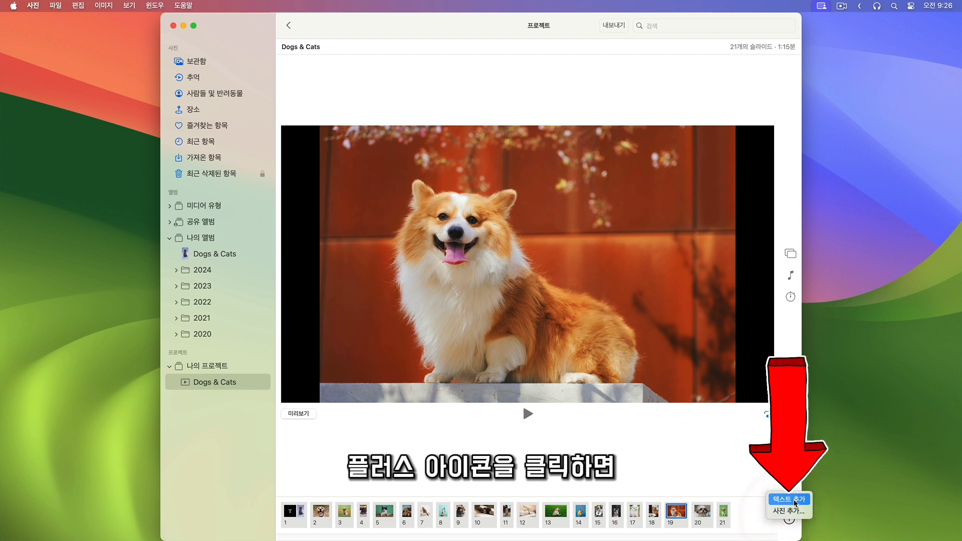
{"action": "left_click", "coordinate": [794, 502]}
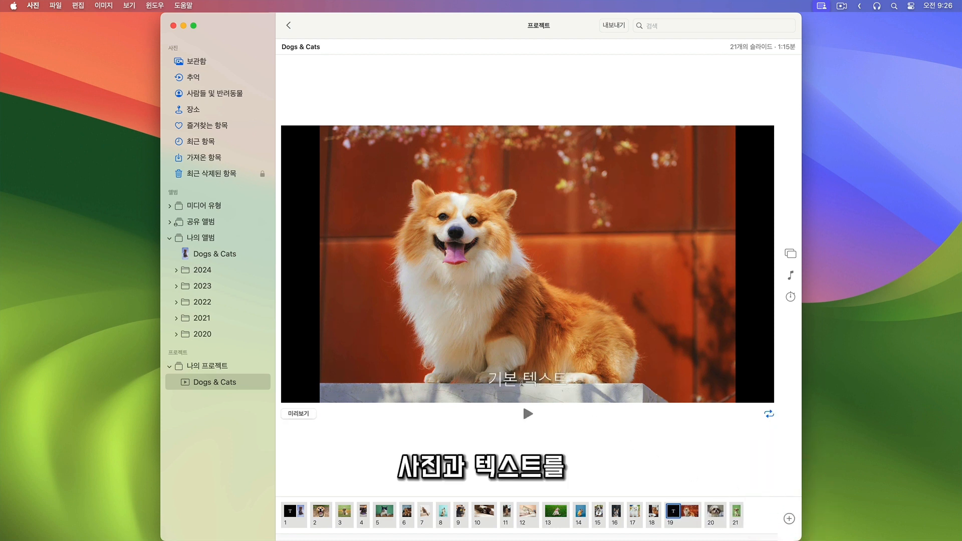
{"action": "double_click", "coordinate": [521, 382]}
{"action": "left_click", "coordinate": [523, 380]}
{"action": "key", "text": "BackSpace"}
{"action": "key", "text": "BackSpace"}
{"action": "key", "text": "BackSpace"}
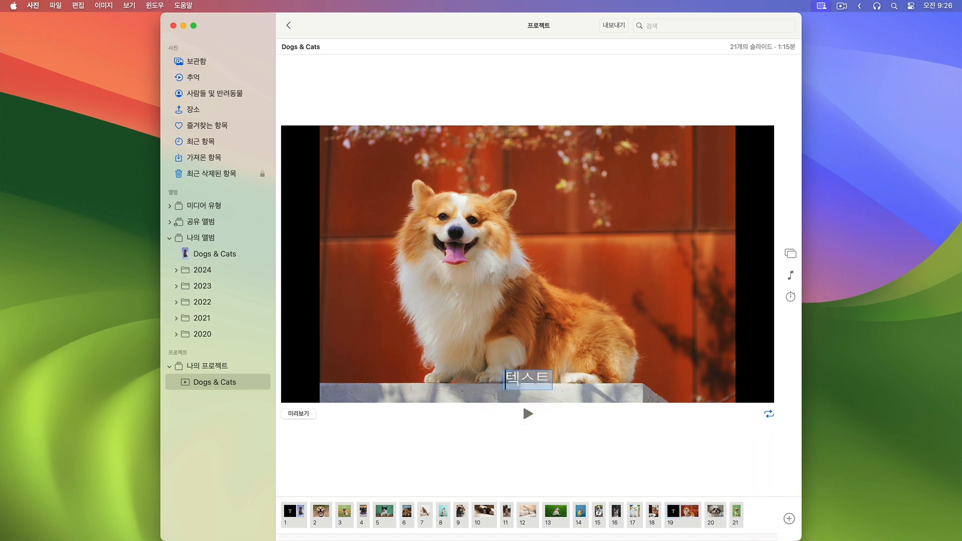
{"action": "key", "text": "Delete"}
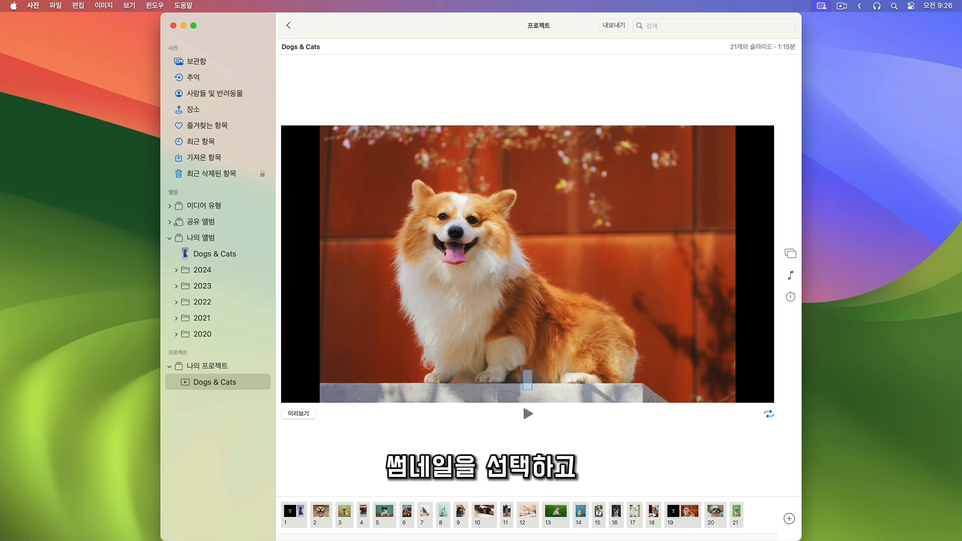
{"action": "type", "text": "Dogs"}
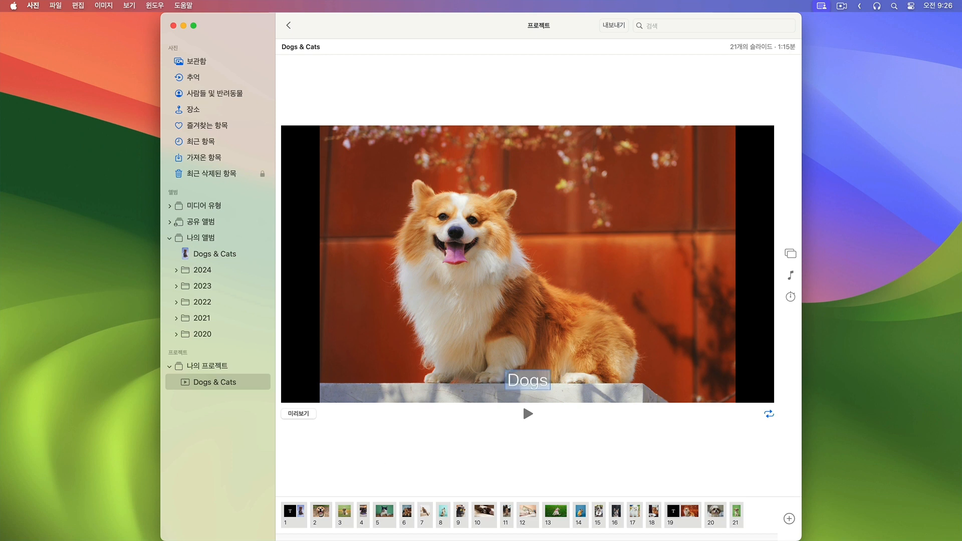
{"action": "key", "text": "Return"}
{"action": "type", "text": "20"}
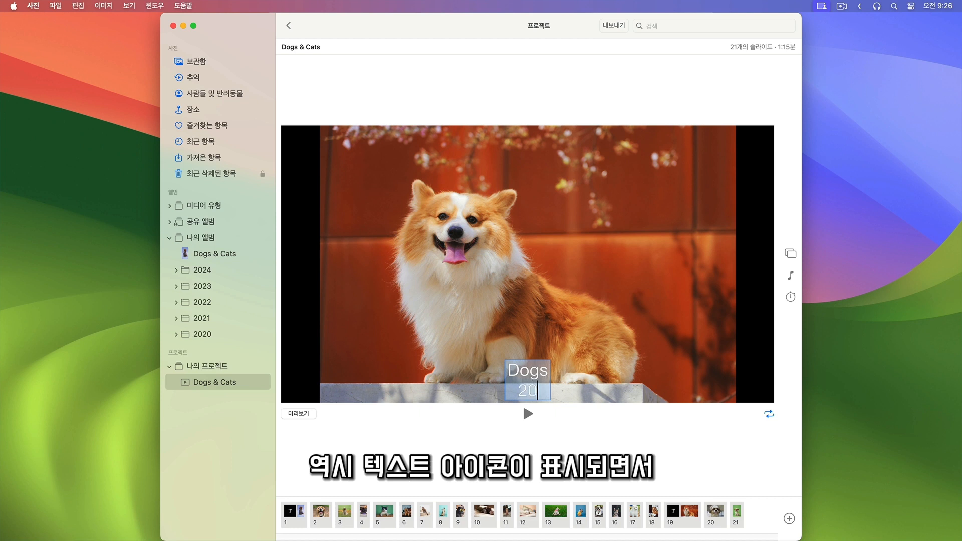
{"action": "type", "text": "24"}
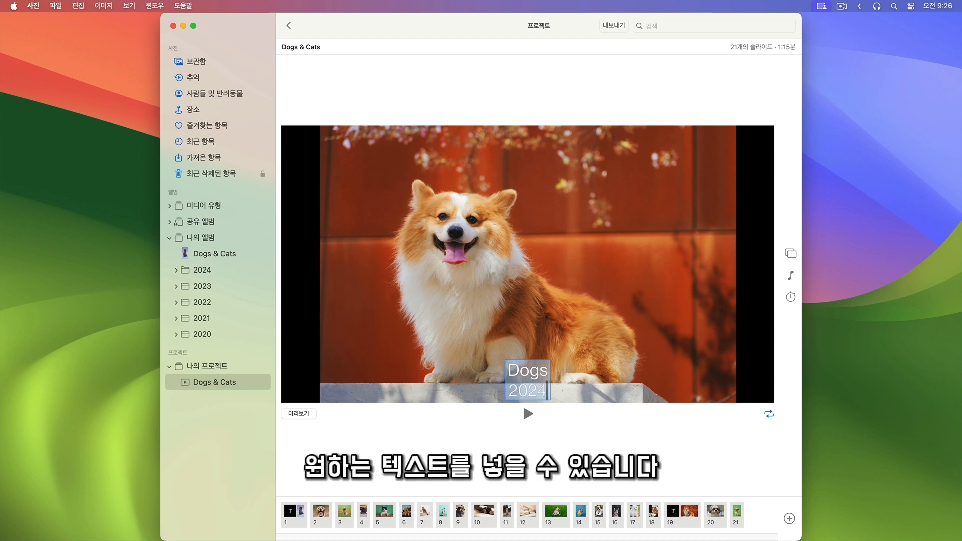
{"action": "left_click", "coordinate": [574, 440]}
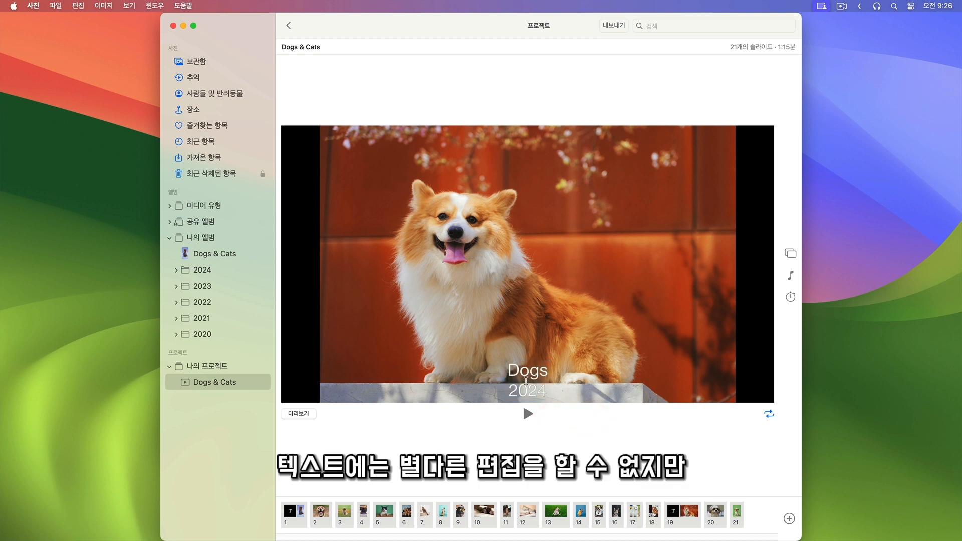
Step: Select the whole caption on the corgi slide and make its text bold (볼드체)
{"action": "left_click", "coordinate": [526, 381]}
{"action": "left_click", "coordinate": [542, 381]}
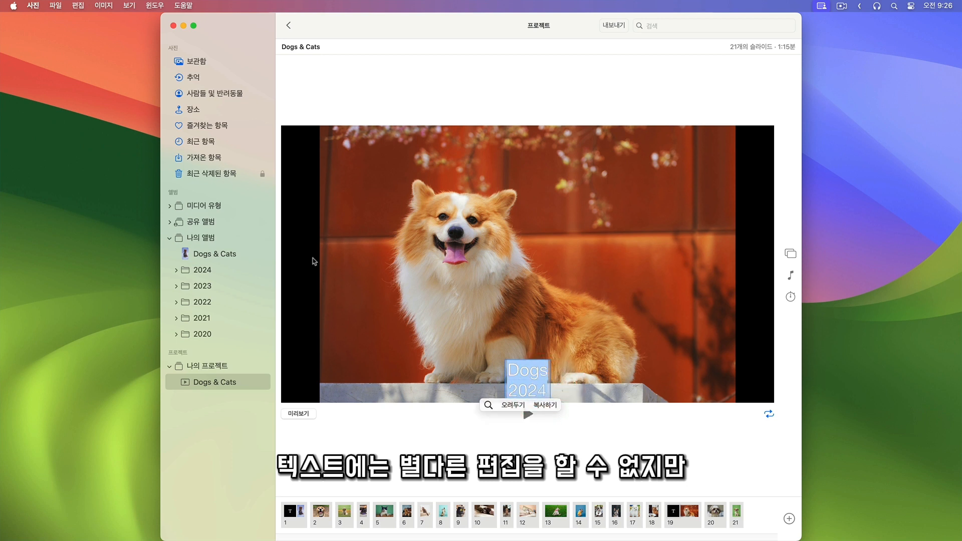
{"action": "left_click", "coordinate": [77, 6]}
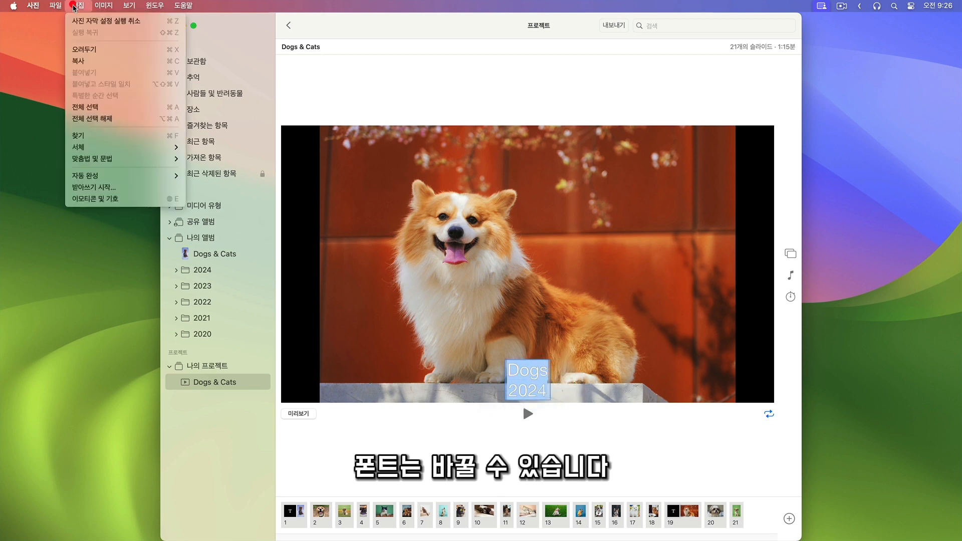
{"action": "mouse_move", "coordinate": [150, 147]}
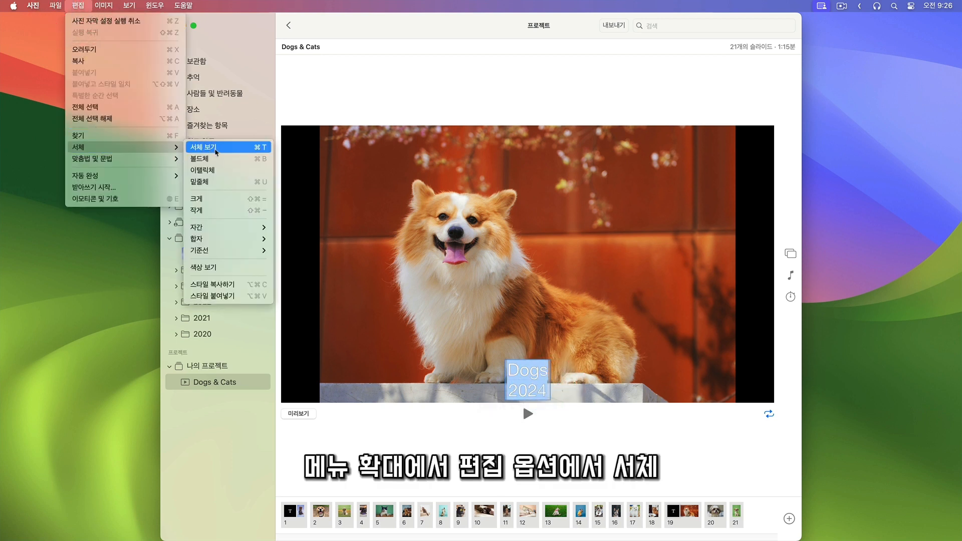
{"action": "left_click", "coordinate": [223, 159]}
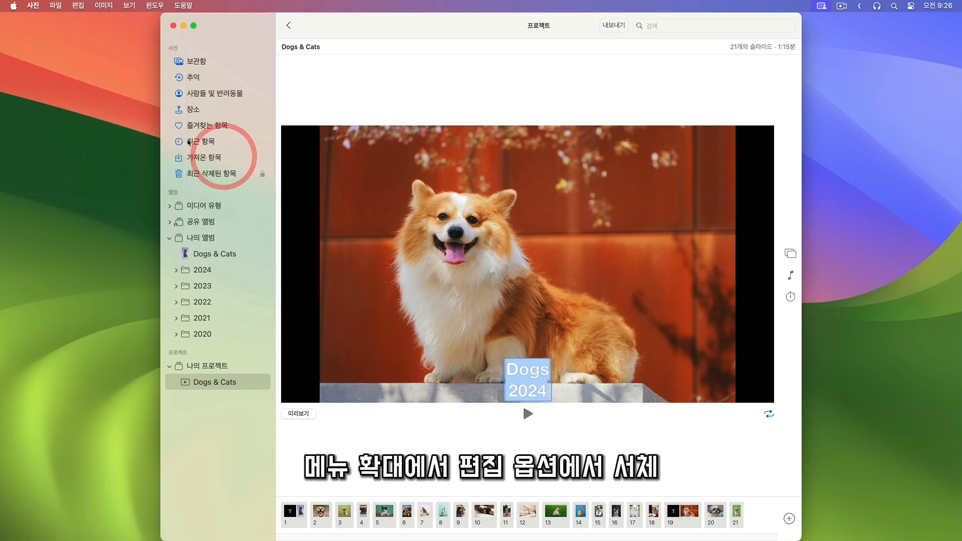
Step: Format the corgi caption as "2024 Dogs" in the Copperplate font, style 일반체, size 96
{"action": "left_click", "coordinate": [76, 6]}
{"action": "mouse_move", "coordinate": [165, 147]}
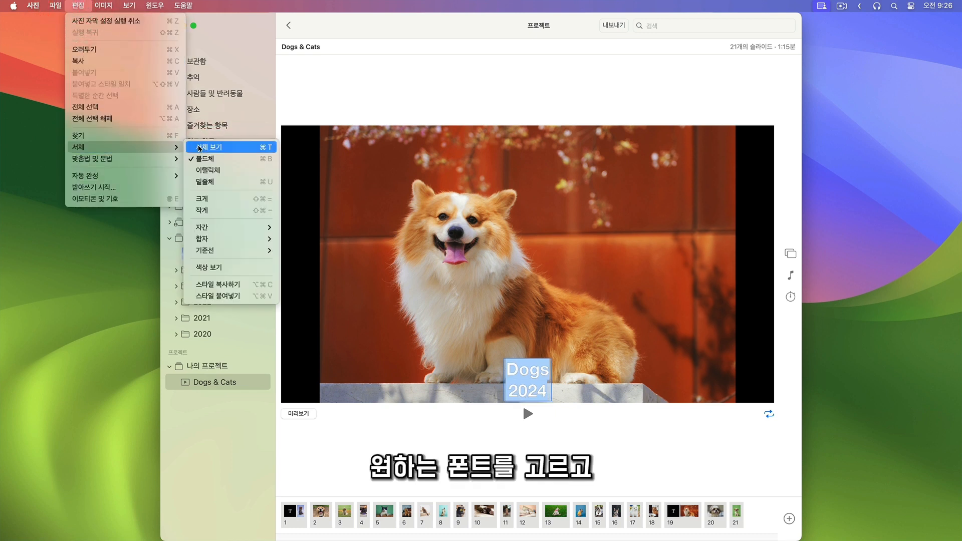
{"action": "left_click", "coordinate": [244, 150]}
{"action": "left_click", "coordinate": [782, 441]}
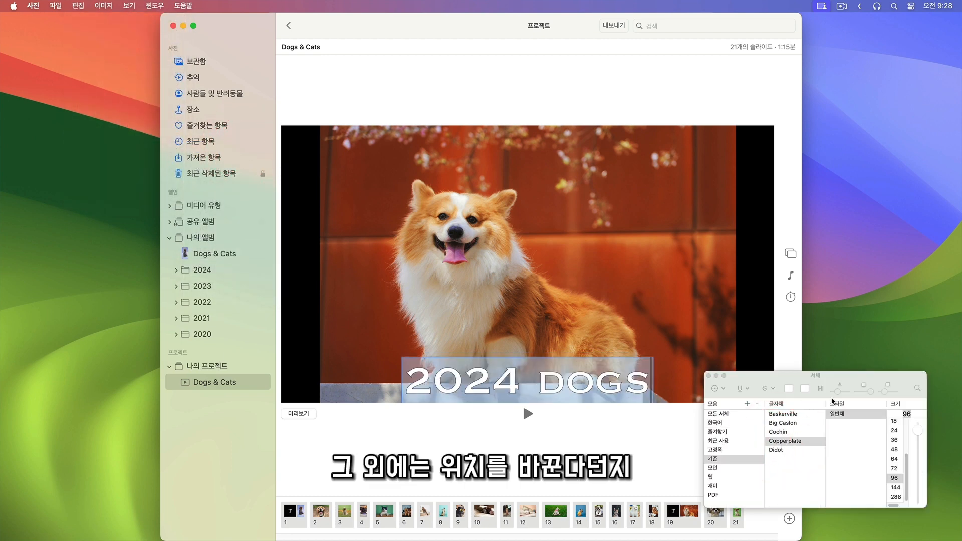
{"action": "left_click", "coordinate": [859, 349]}
{"action": "left_click", "coordinate": [788, 394]}
Step: Add the black-and-white dog photo dated 2023년 4월 25일 from the library and move its slide ahead of the corgi slide
{"action": "left_click", "coordinate": [789, 518]}
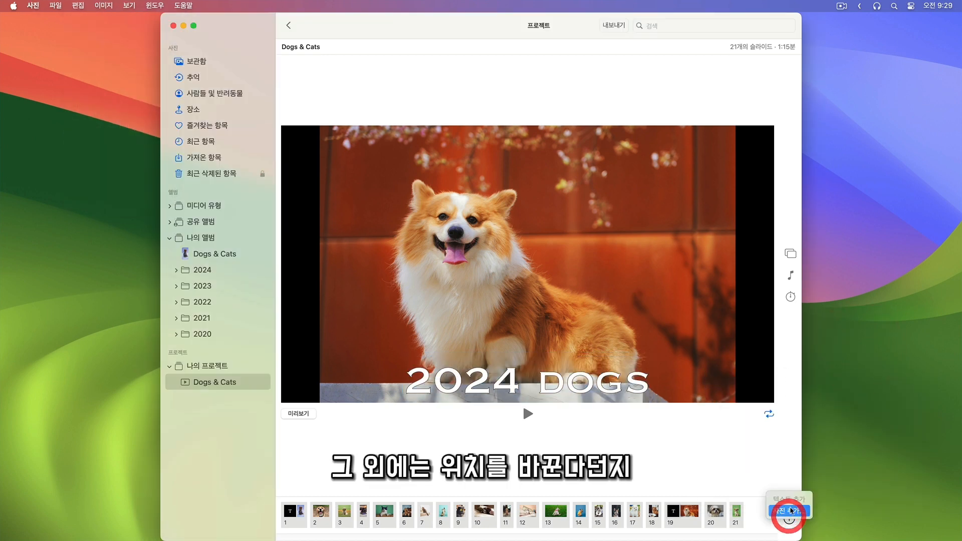
{"action": "left_click", "coordinate": [791, 511]}
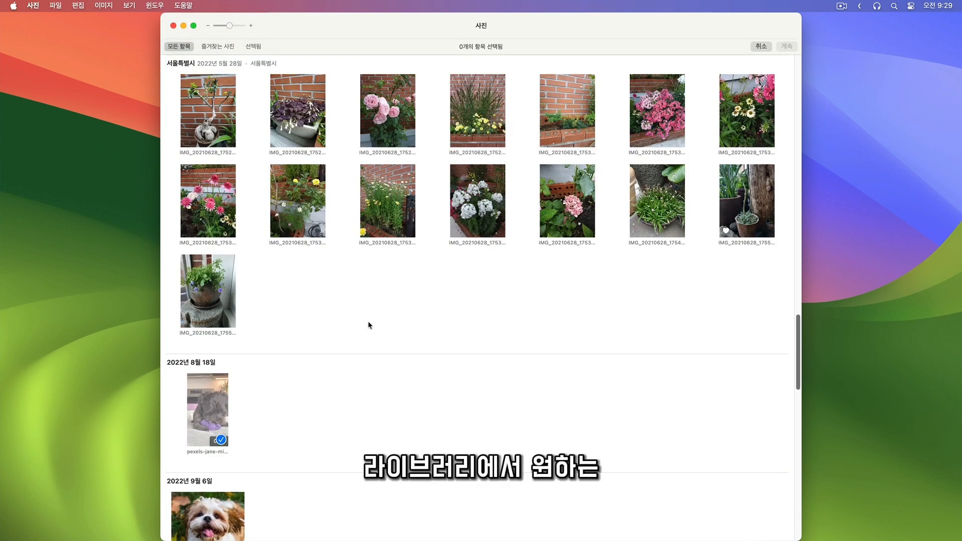
{"action": "scroll", "coordinate": [404, 383], "scroll_direction": "down", "scroll_amount": 10}
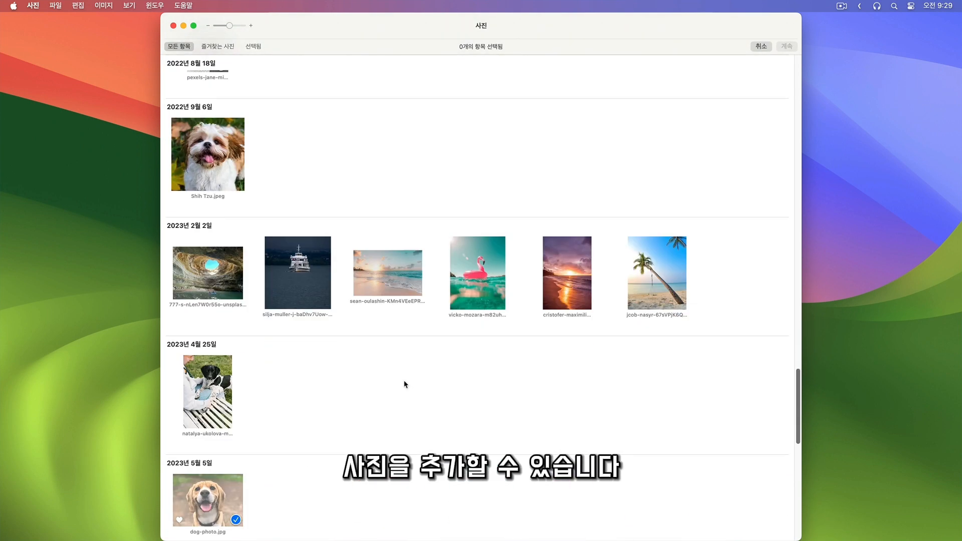
{"action": "scroll", "coordinate": [405, 384], "scroll_direction": "down", "scroll_amount": 2}
{"action": "left_click", "coordinate": [220, 319]}
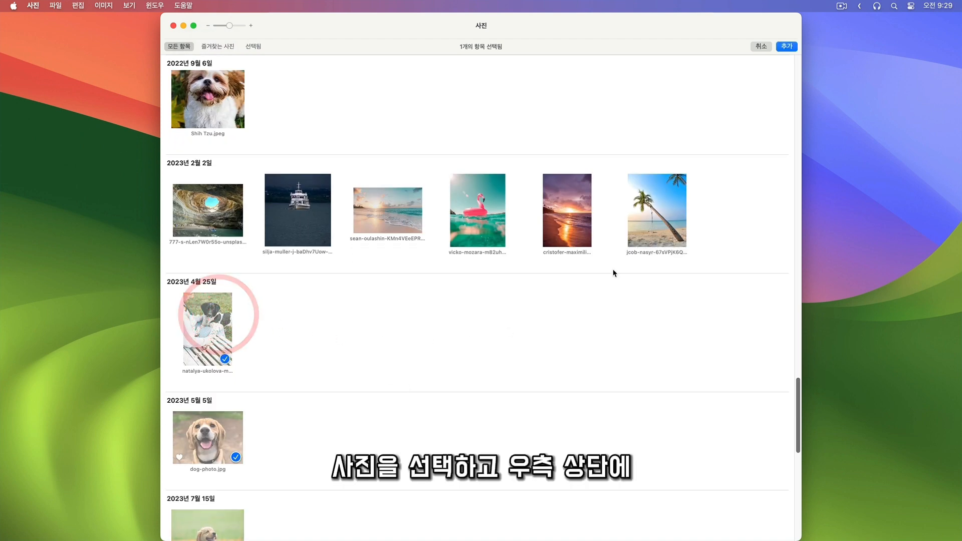
{"action": "left_click", "coordinate": [786, 47]}
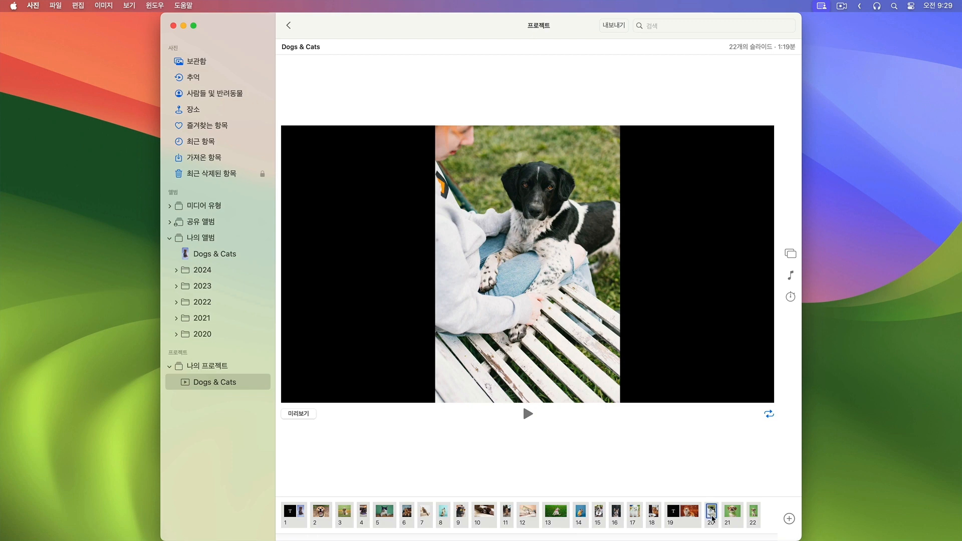
{"action": "left_click_drag", "start_coordinate": [713, 519], "coordinate": [667, 508]}
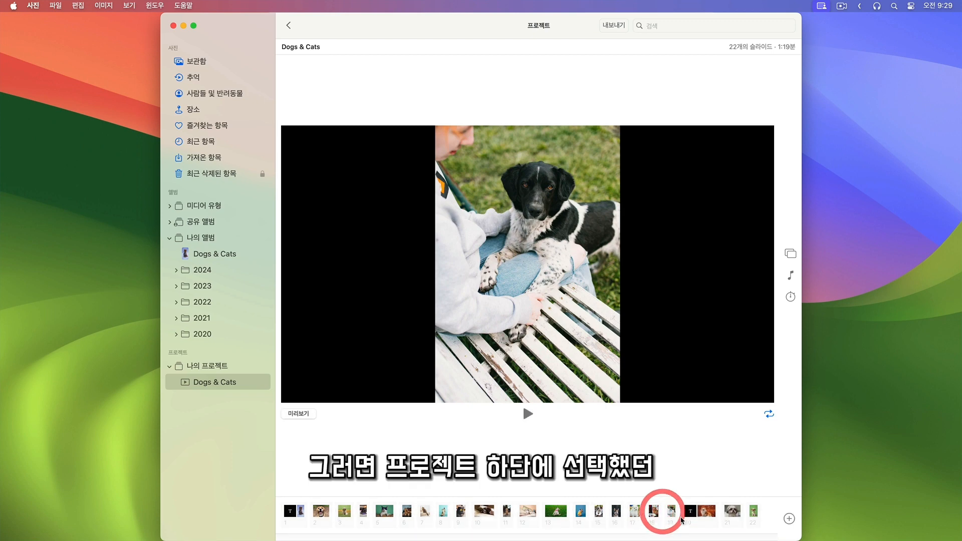
{"action": "left_click", "coordinate": [655, 514]}
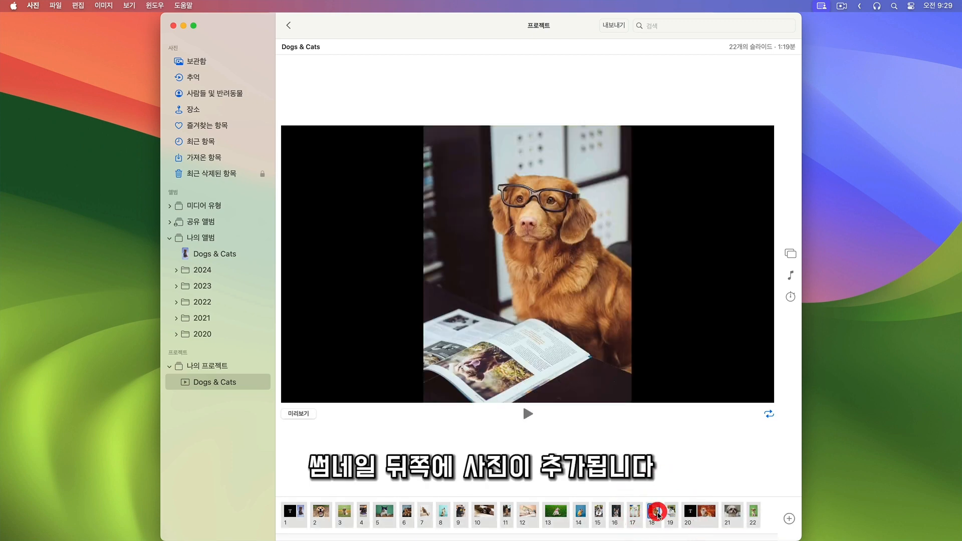
Step: Apply the Ken Burns theme to the slideshow and preview the result
{"action": "left_click", "coordinate": [671, 513]}
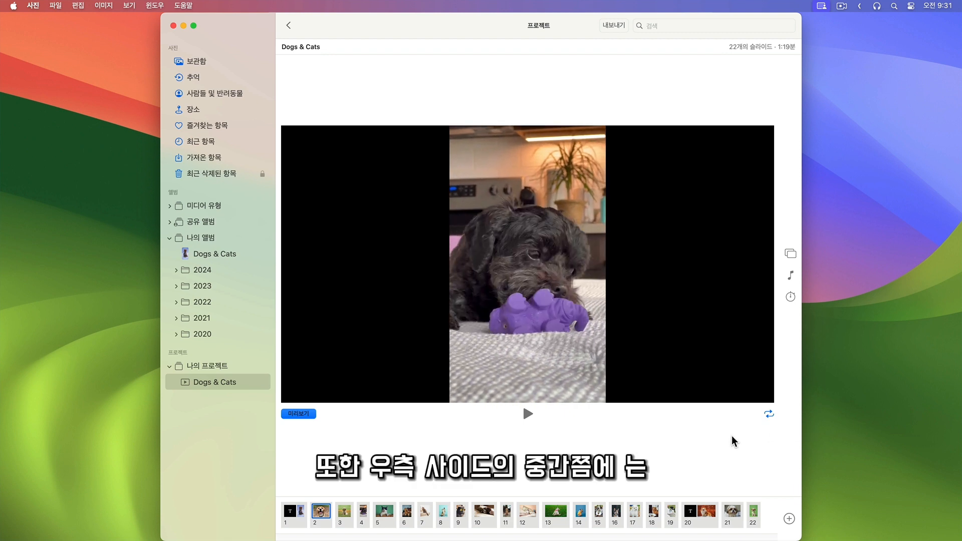
{"action": "left_click", "coordinate": [790, 254]}
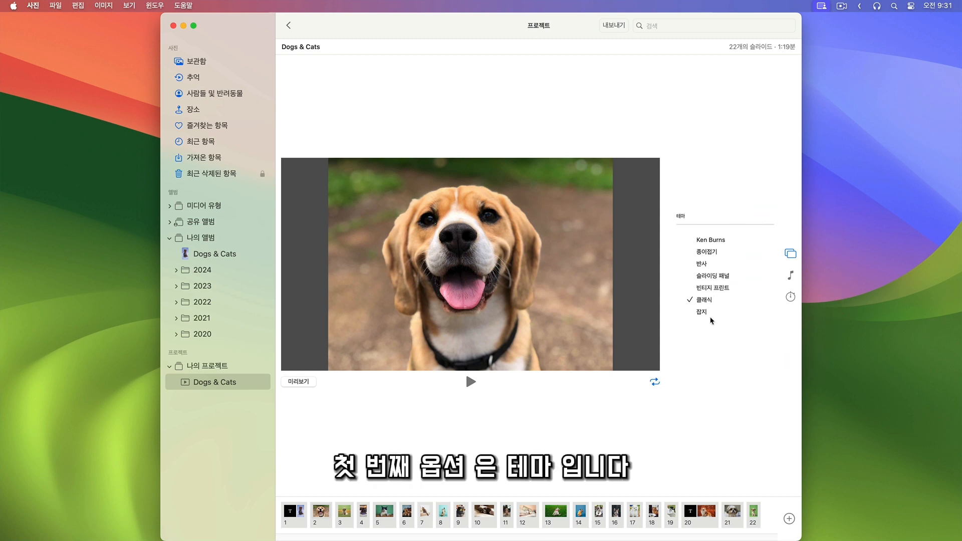
{"action": "left_click", "coordinate": [723, 243]}
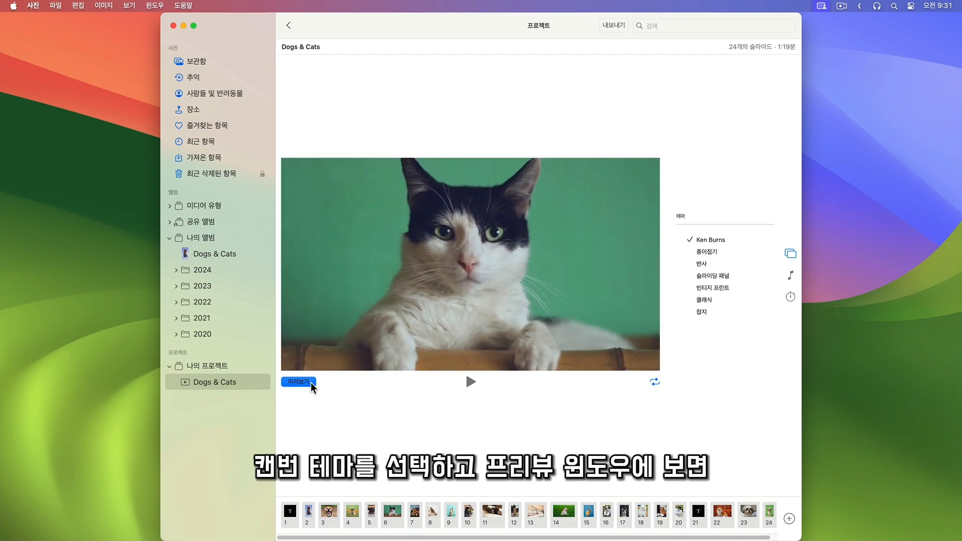
{"action": "left_click", "coordinate": [311, 383]}
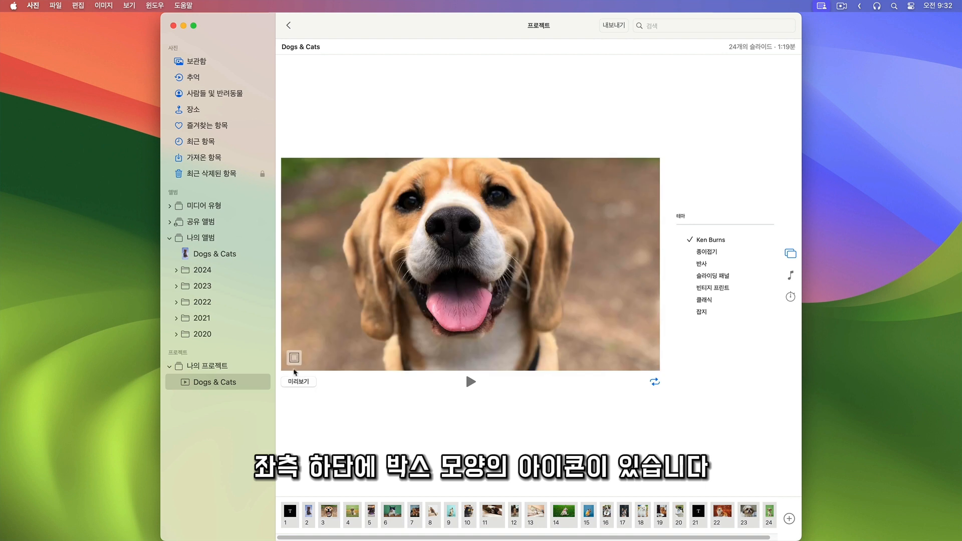
Step: Set the Ken Burns end position of the beagle slide to a closer, off-centre zoom and preview the effect
{"action": "left_click", "coordinate": [295, 358]}
{"action": "left_click", "coordinate": [295, 342]}
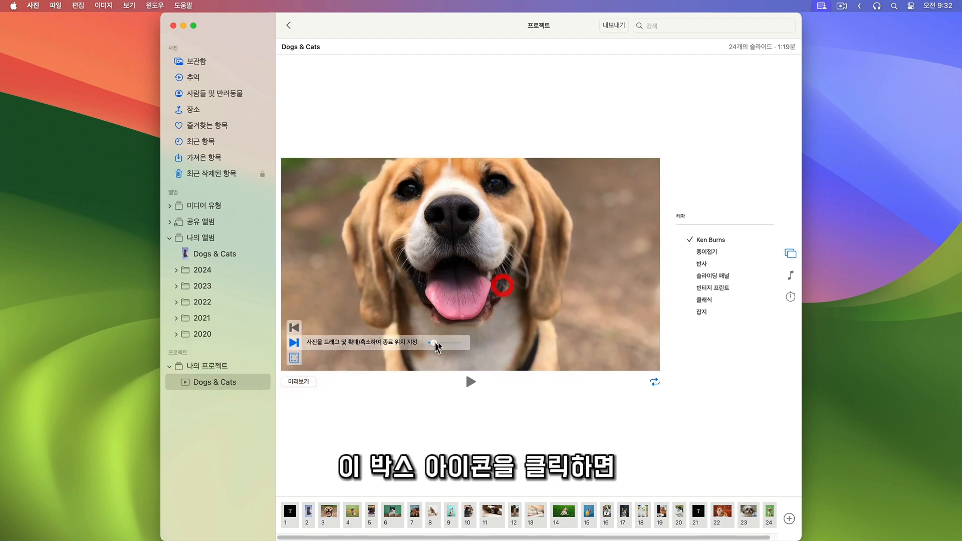
{"action": "left_click_drag", "start_coordinate": [435, 346], "coordinate": [449, 344]}
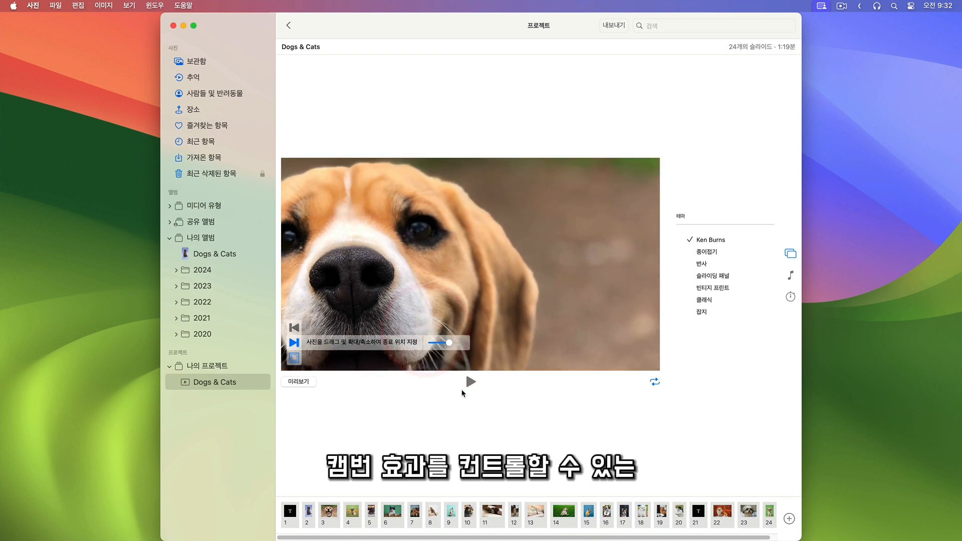
{"action": "left_click", "coordinate": [299, 382]}
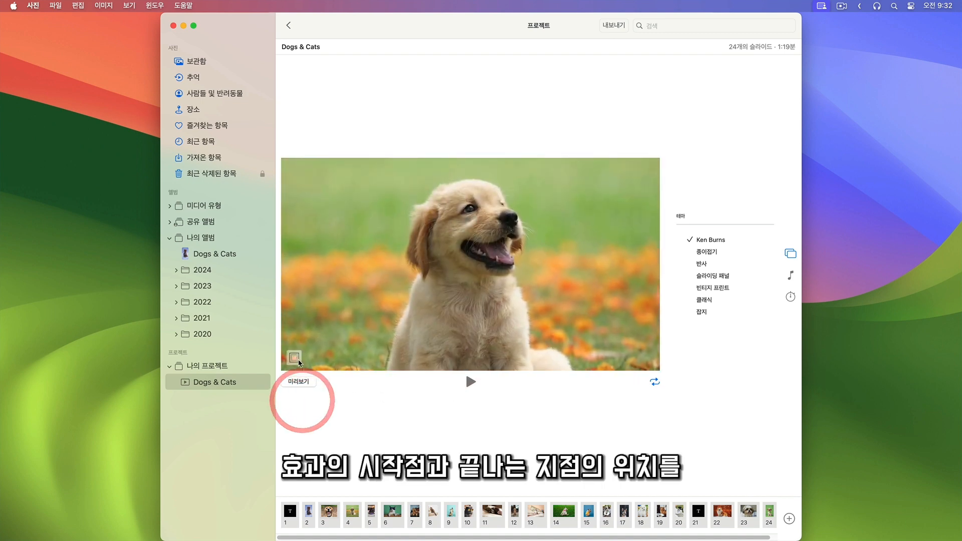
Step: Set the Ken Burns start position of the golden puppy slide by zooming in and shifting the photo, and preview the effect
{"action": "left_click", "coordinate": [295, 358]}
{"action": "left_click", "coordinate": [294, 328]}
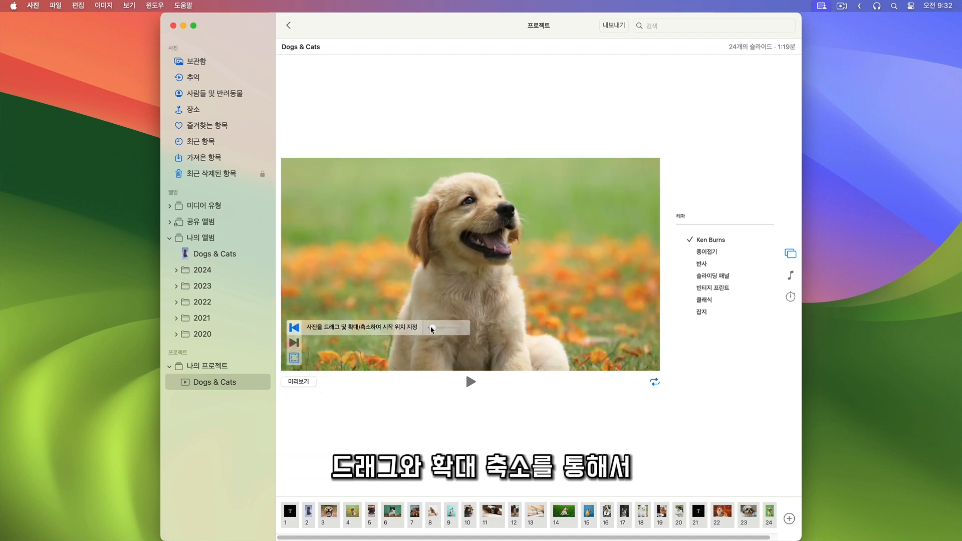
{"action": "left_click_drag", "start_coordinate": [430, 327], "coordinate": [453, 328]}
{"action": "left_click_drag", "start_coordinate": [414, 232], "coordinate": [600, 312]}
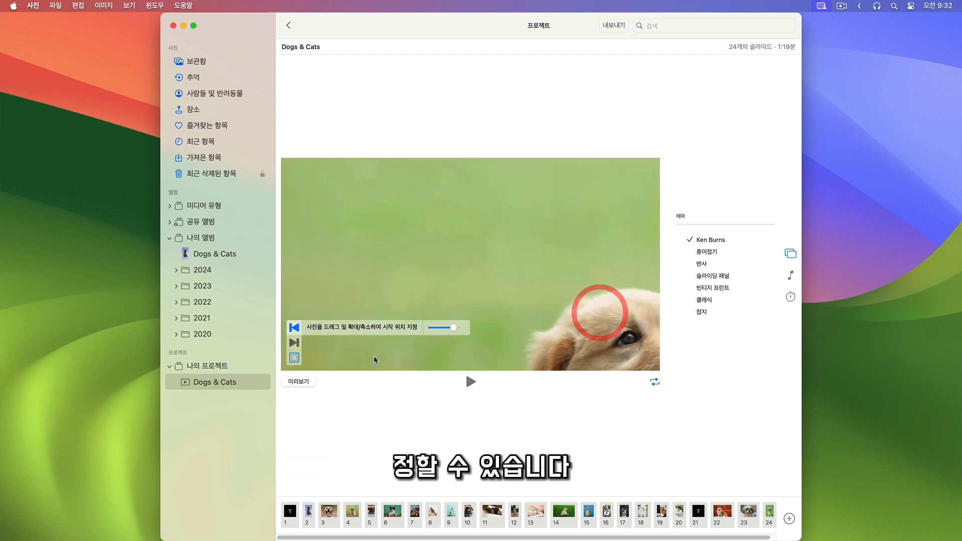
{"action": "left_click", "coordinate": [300, 382]}
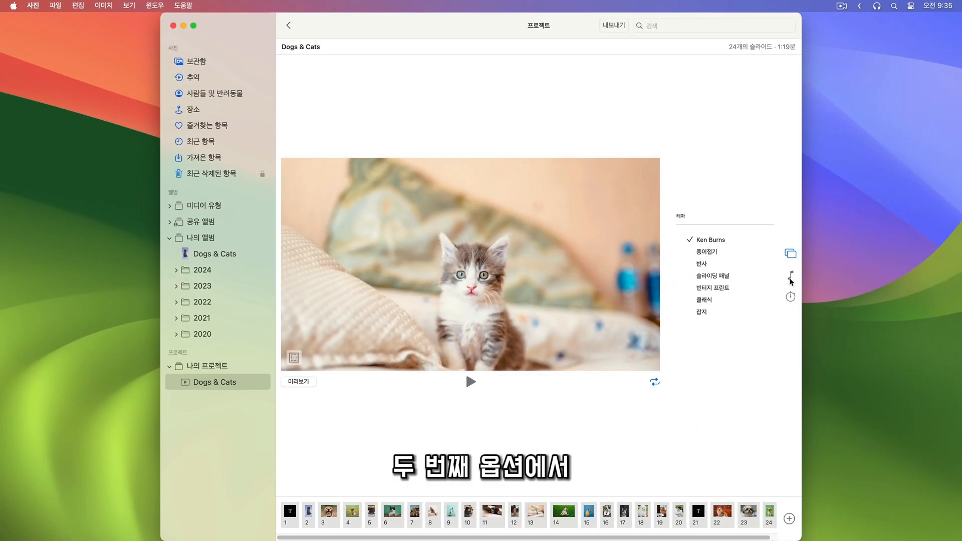
Step: Show the slideshow's selected music and play the default Ken Burns track
{"action": "left_click", "coordinate": [790, 278]}
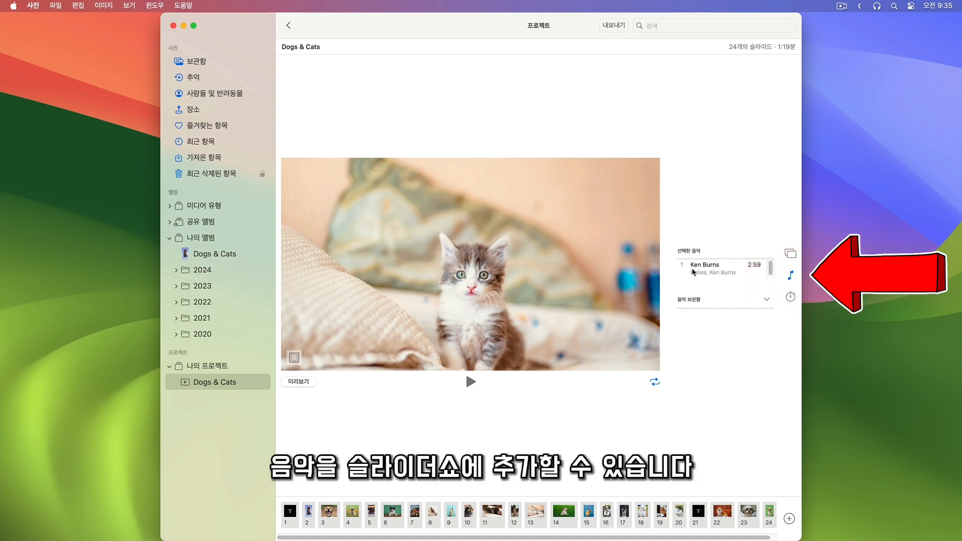
{"action": "mouse_move", "coordinate": [770, 268]}
{"action": "left_mouse_down"}
{"action": "mouse_move", "coordinate": [766, 276]}
{"action": "mouse_move", "coordinate": [770, 259]}
{"action": "left_mouse_up"}
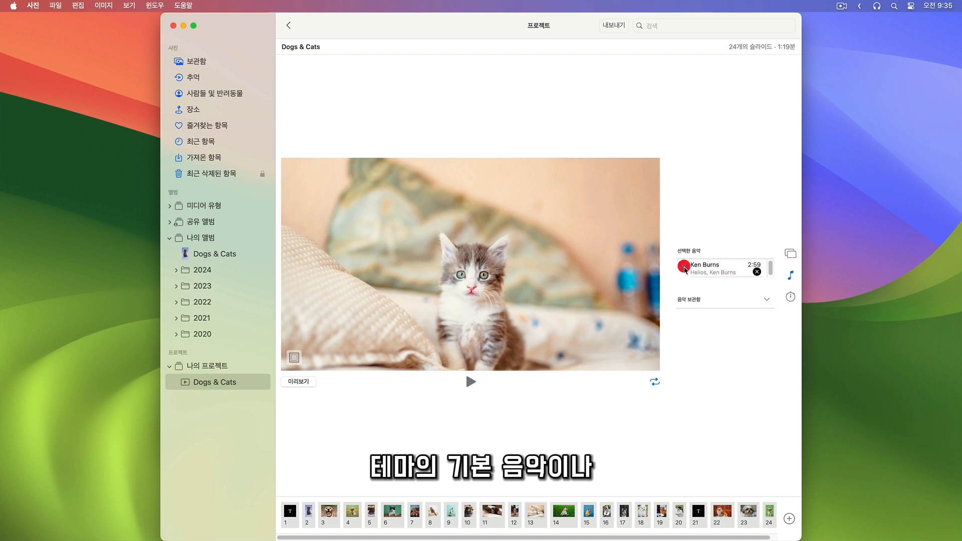
{"action": "left_click", "coordinate": [684, 267]}
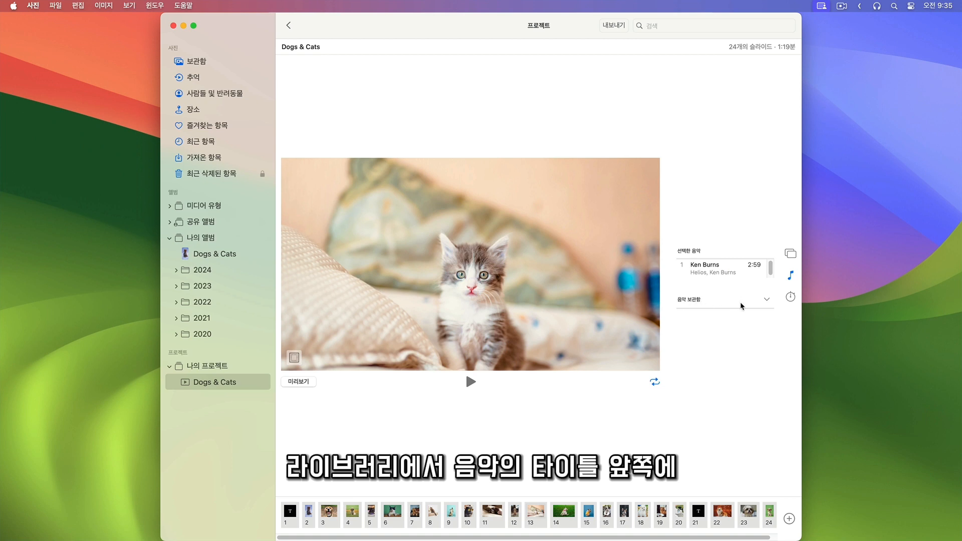
Step: Select "Deliver Us" in the music library and set the slideshow duration to match the music (음악에 일치)
{"action": "left_click", "coordinate": [766, 300]}
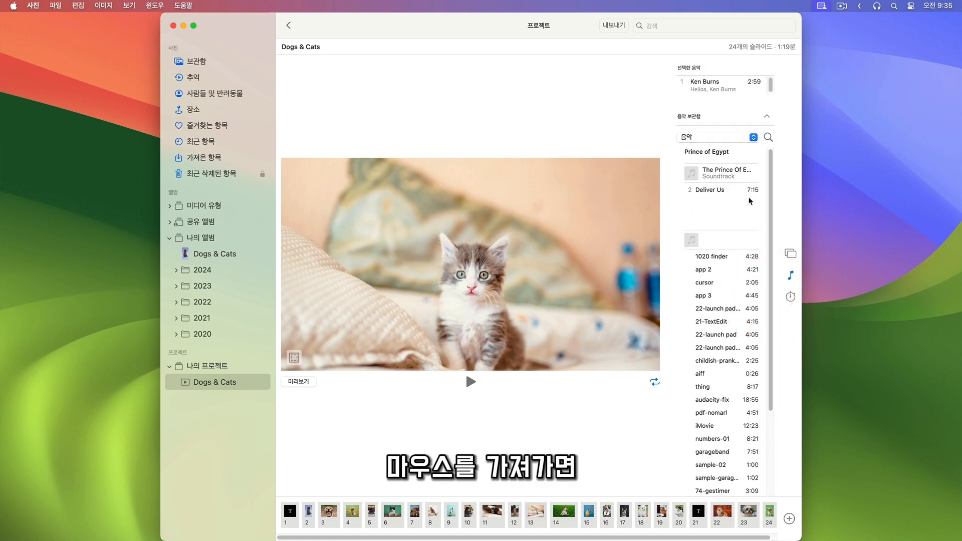
{"action": "left_click", "coordinate": [717, 192]}
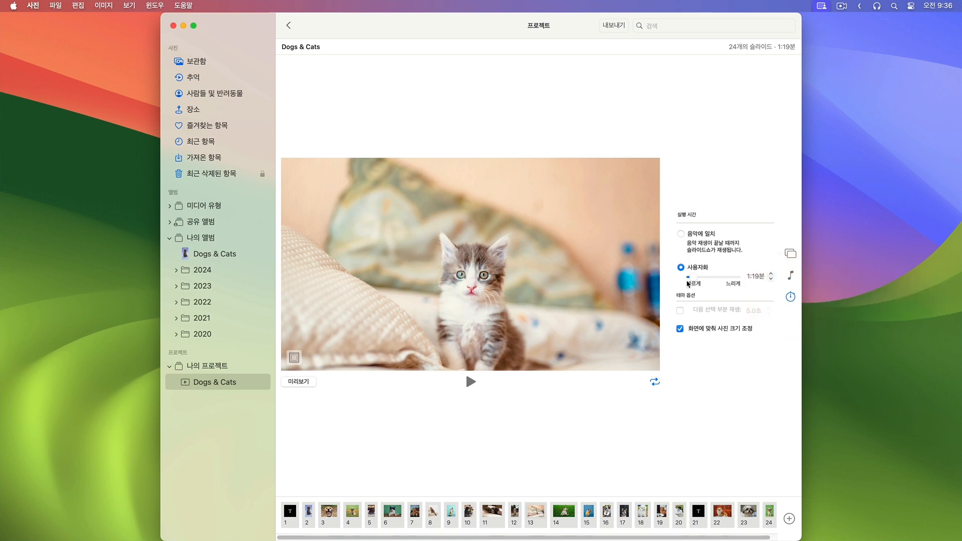
{"action": "left_click", "coordinate": [681, 234]}
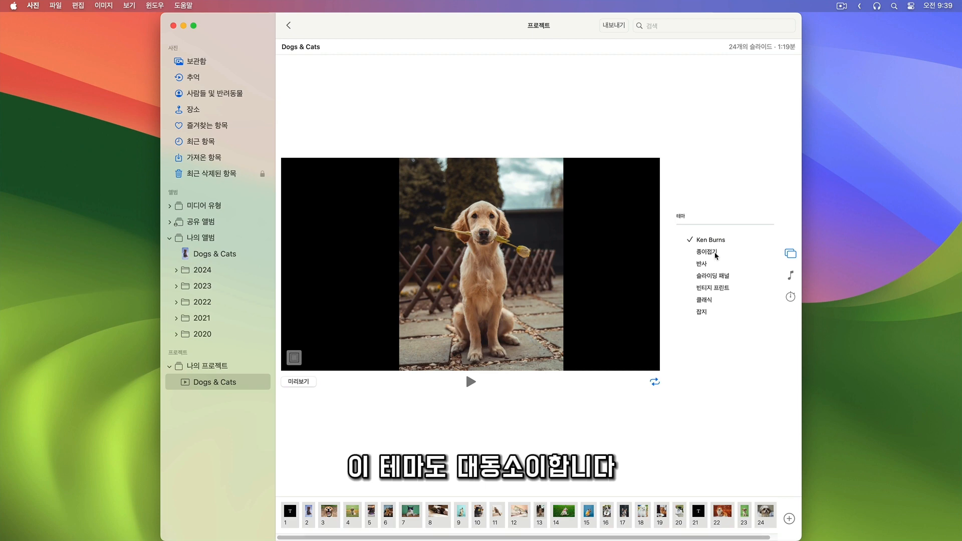
Step: Apply the 종이접기 theme, reorder the photos within grouped slides 5 and 6, and preview slide 4
{"action": "left_click", "coordinate": [716, 253]}
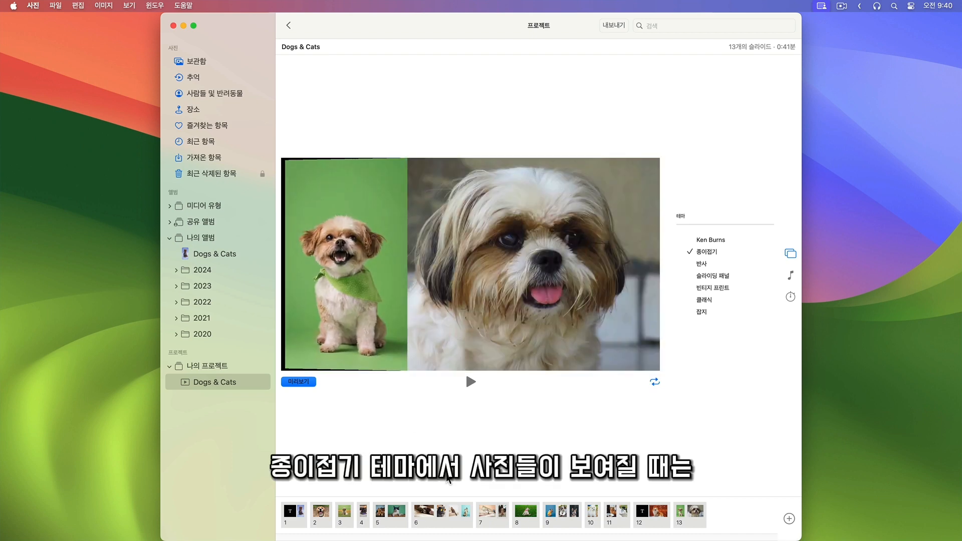
{"action": "left_click_drag", "start_coordinate": [467, 518], "coordinate": [374, 522]}
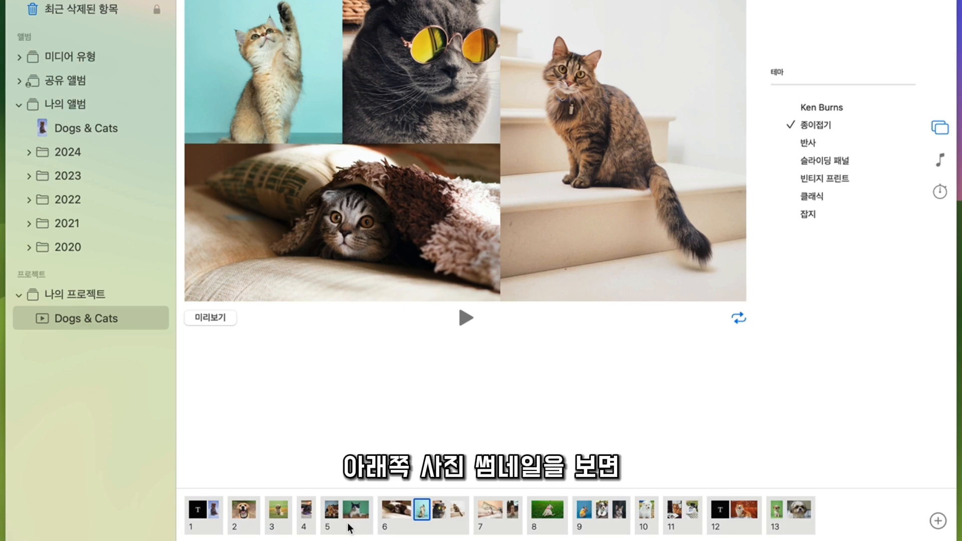
{"action": "left_click_drag", "start_coordinate": [350, 513], "coordinate": [280, 514]}
{"action": "left_click", "coordinate": [304, 512]}
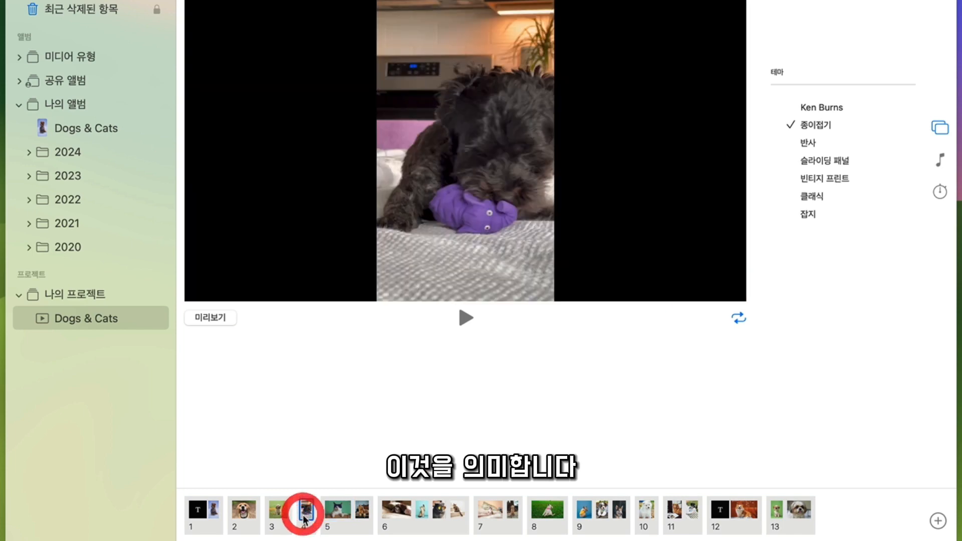
{"action": "left_click", "coordinate": [211, 317]}
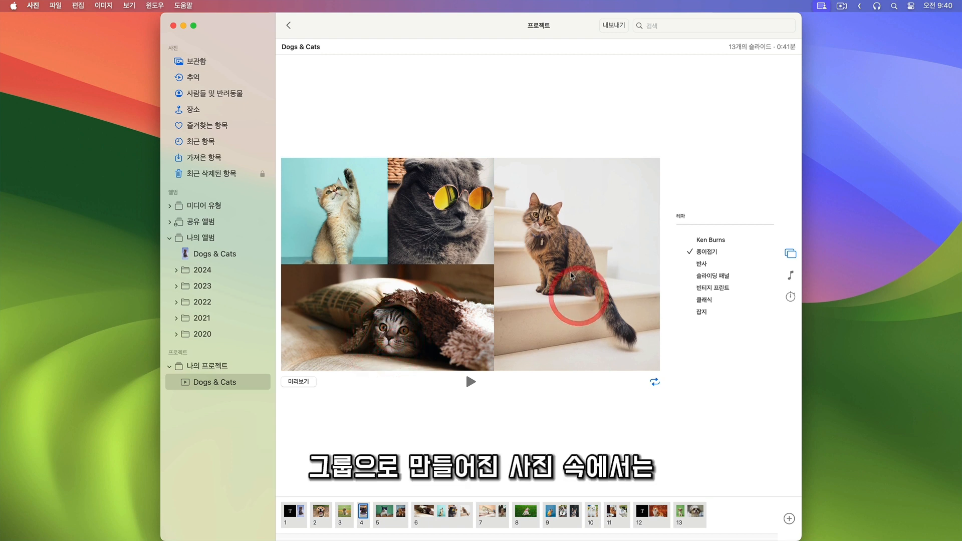
Step: Reposition the stair cat and the teal-background cat within their frames in the four-cat collage and preview it
{"action": "left_click", "coordinate": [577, 348]}
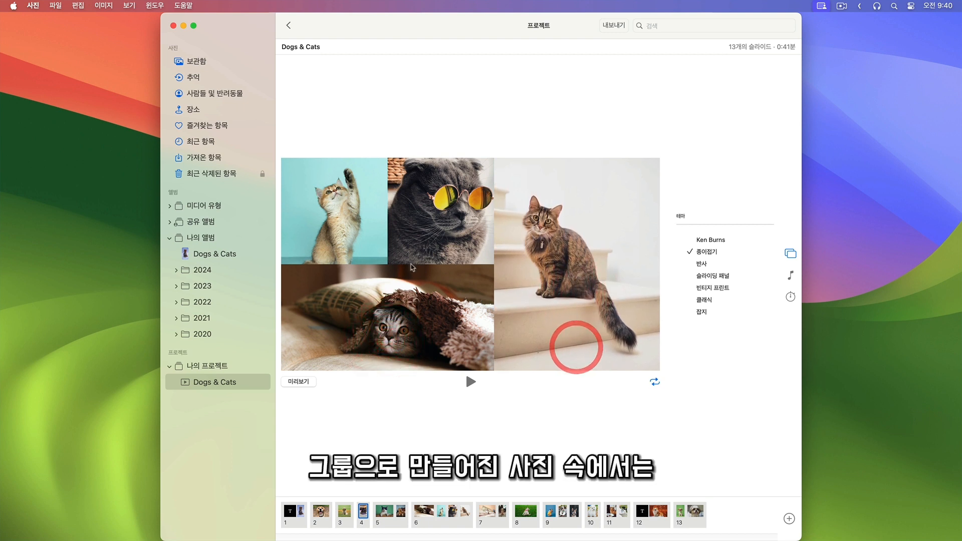
{"action": "left_click", "coordinate": [346, 201]}
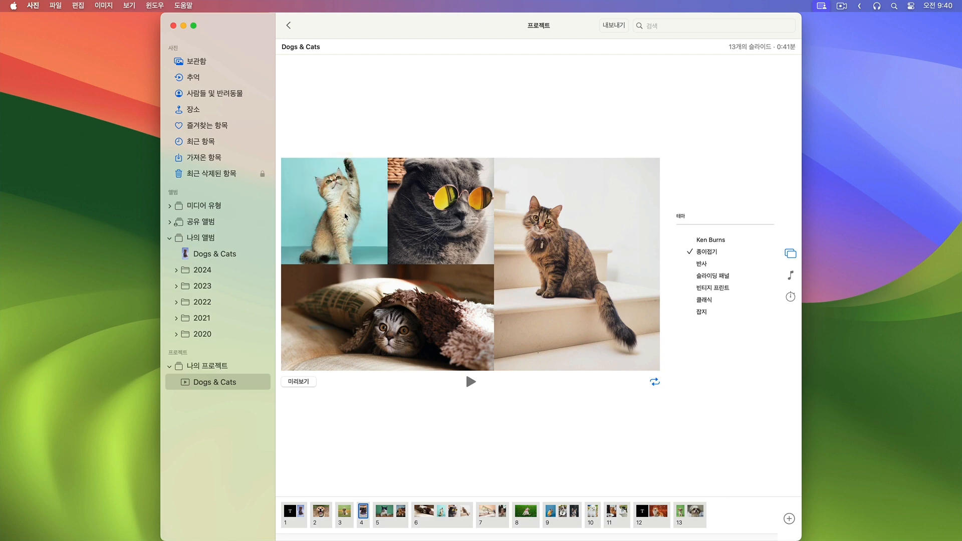
{"action": "left_click", "coordinate": [344, 212]}
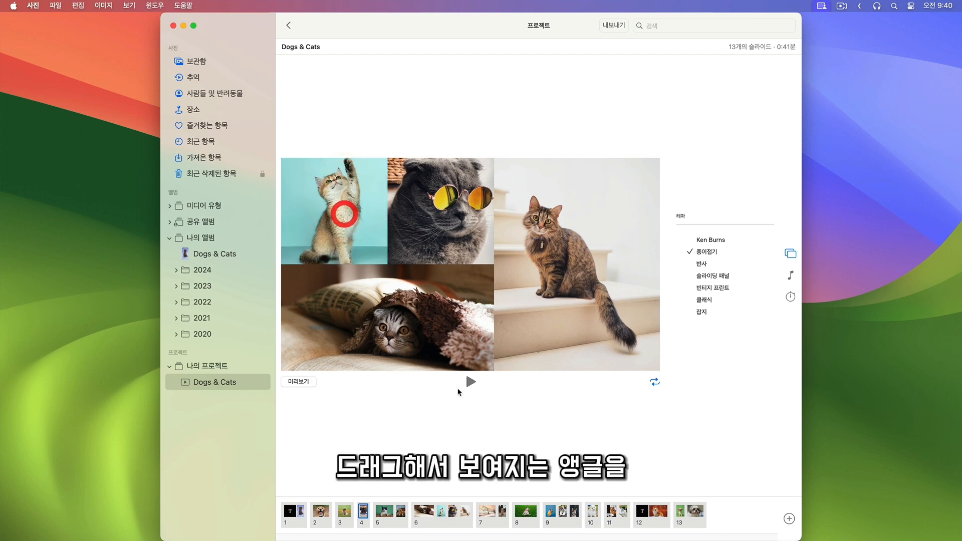
{"action": "left_click", "coordinate": [314, 382]}
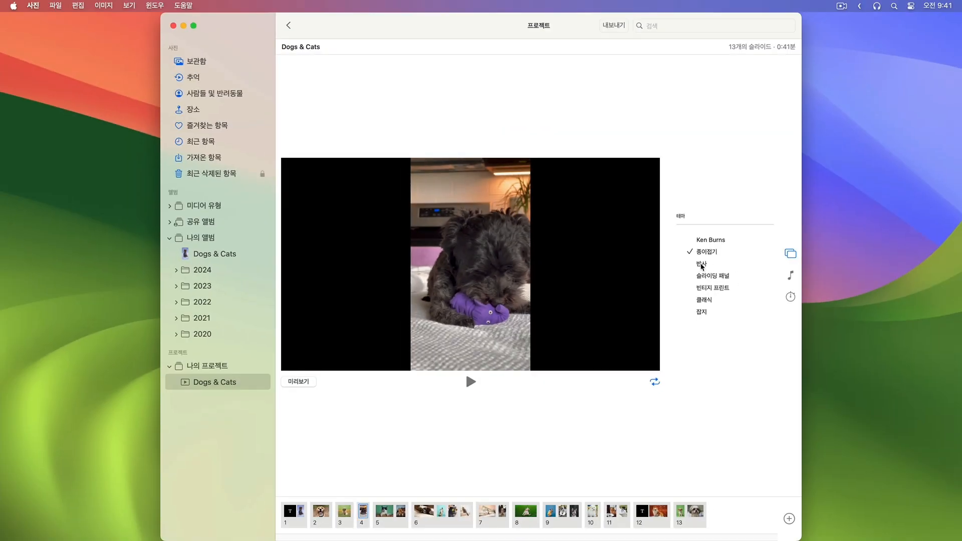
Step: Apply the 반사 theme, preview it, and look at its music and duration settings
{"action": "left_click", "coordinate": [307, 383]}
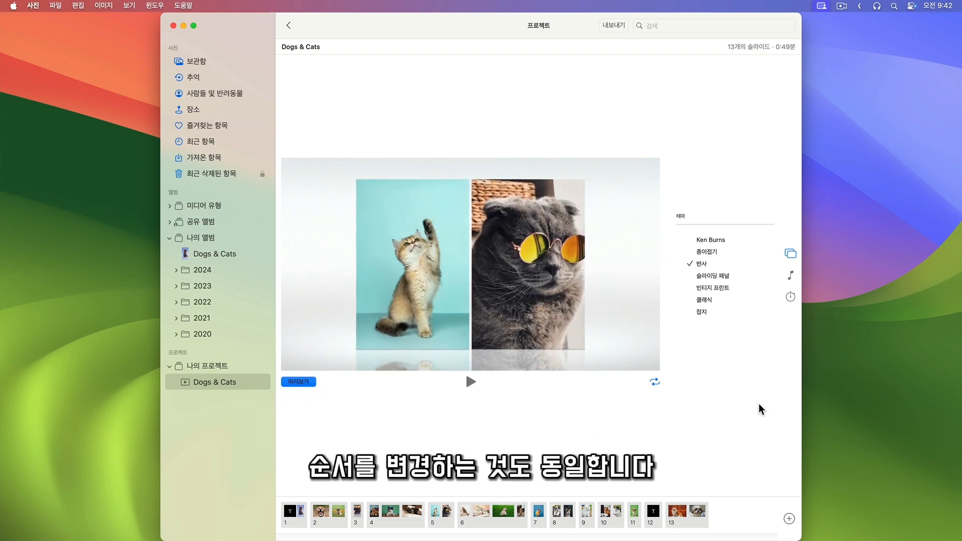
{"action": "left_click", "coordinate": [792, 278]}
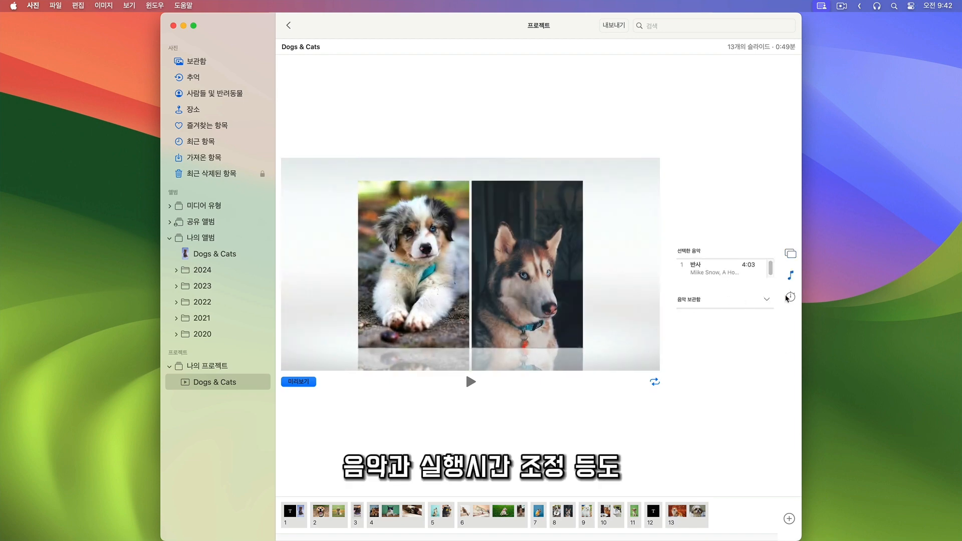
{"action": "left_click", "coordinate": [790, 296]}
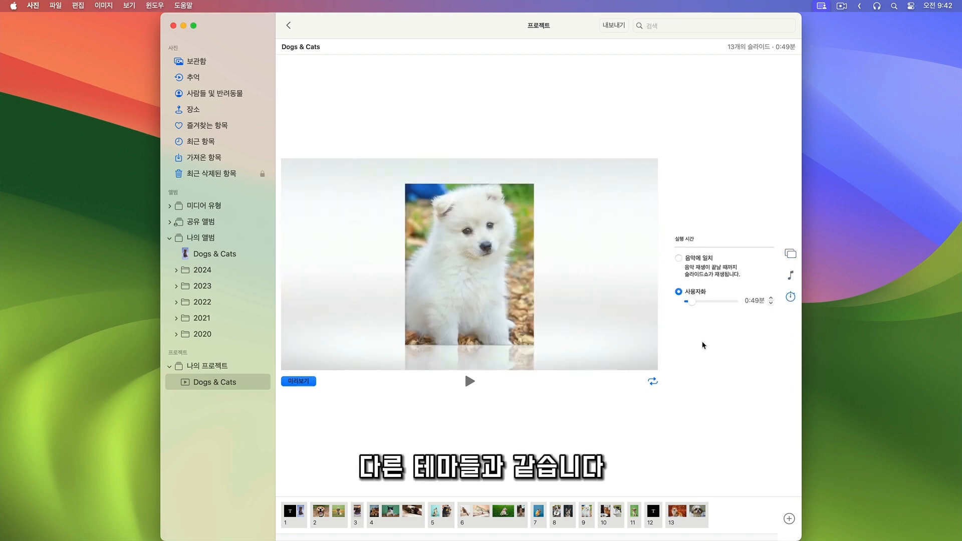
Step: Apply the 슬라이딩 패널 theme and preview the slideshow
{"action": "left_click", "coordinate": [791, 254]}
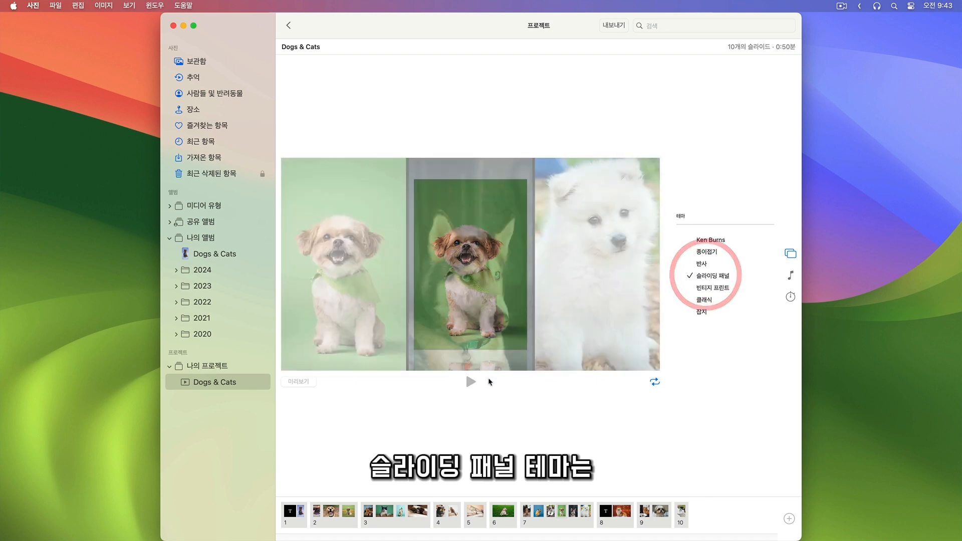
{"action": "left_click", "coordinate": [300, 383]}
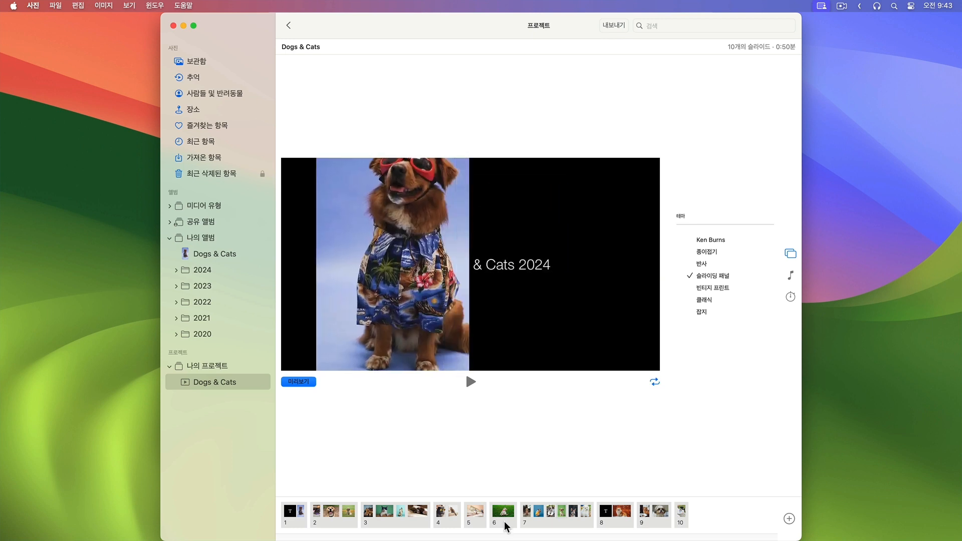
Step: Add "Deliver Us" from the music library to the selected music and remove it again
{"action": "left_click", "coordinate": [791, 275]}
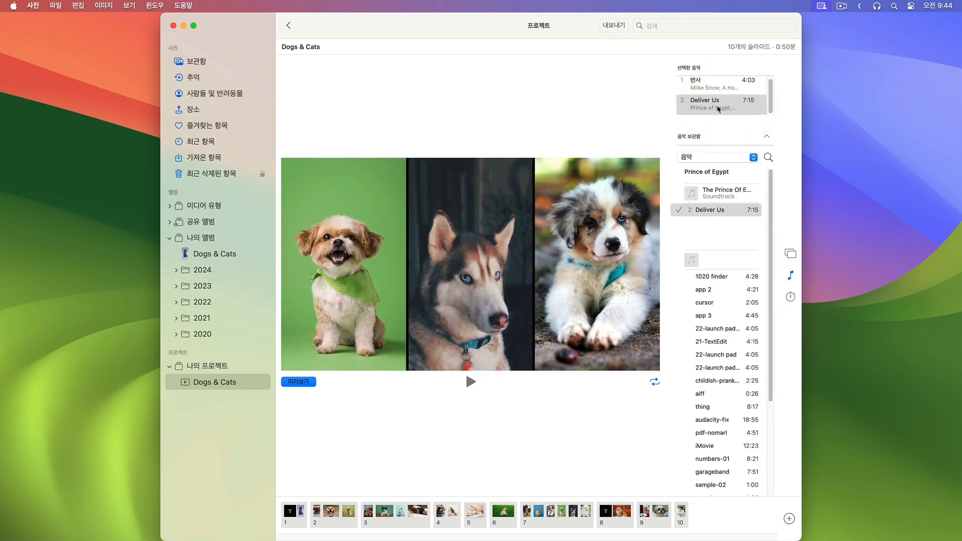
{"action": "left_click", "coordinate": [750, 108]}
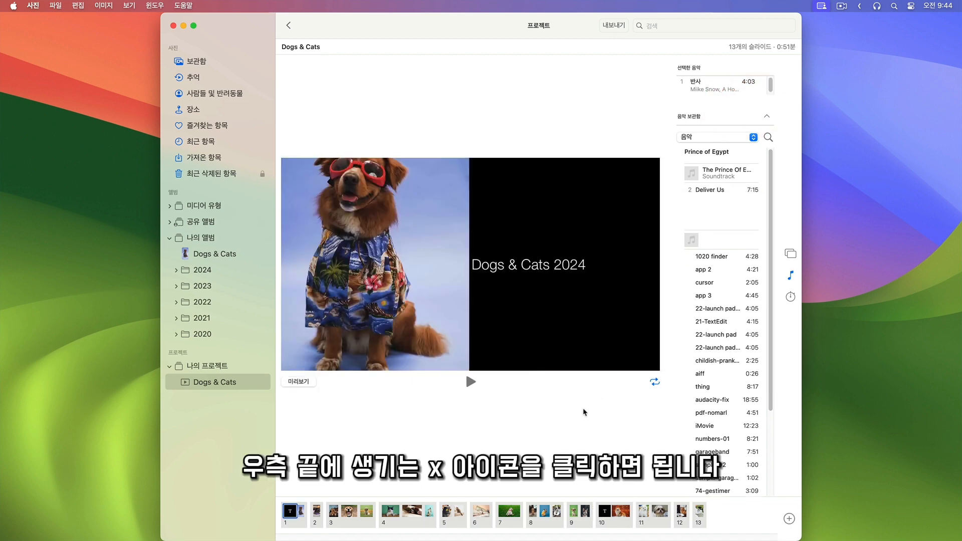
Step: Apply the 빈티지 프린트 theme and preview the slideshow
{"action": "left_click", "coordinate": [791, 255]}
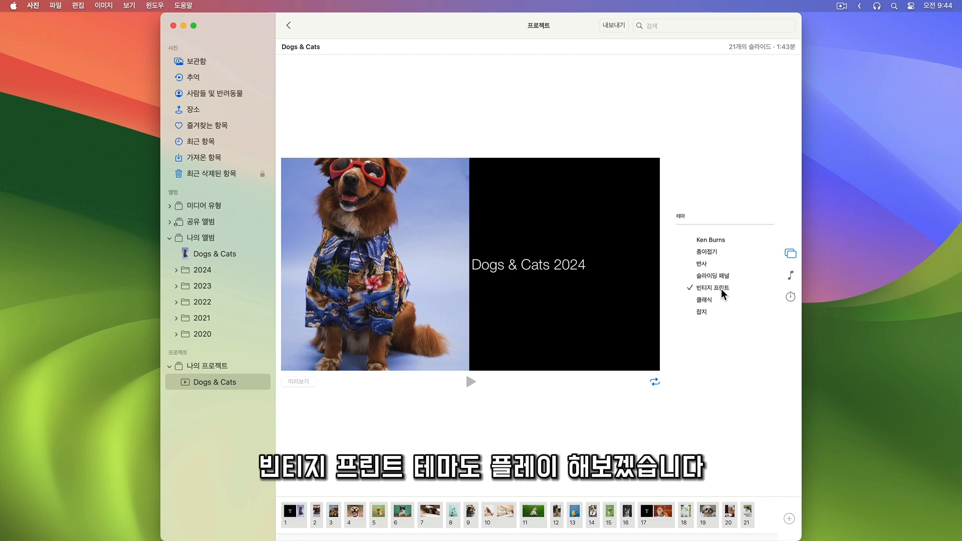
{"action": "left_click", "coordinate": [722, 290]}
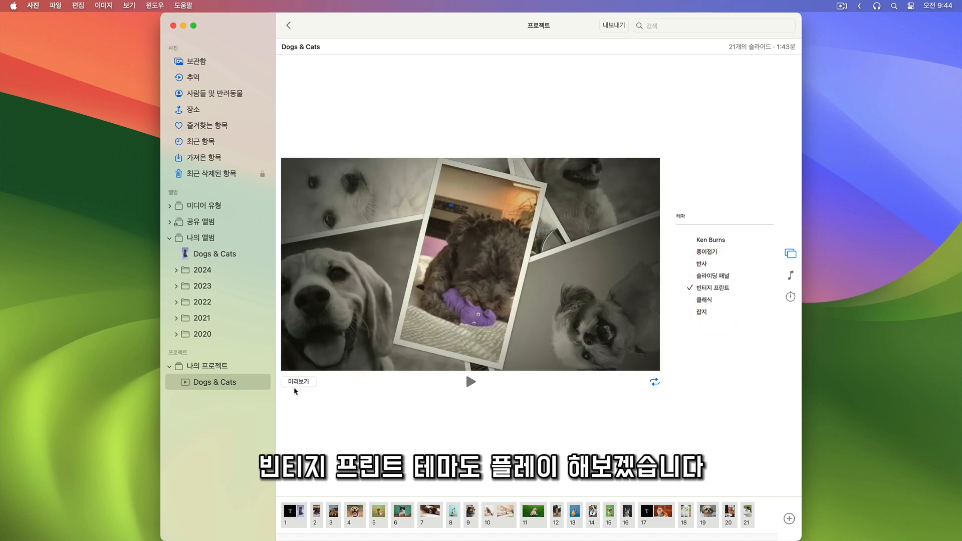
{"action": "left_click", "coordinate": [297, 384]}
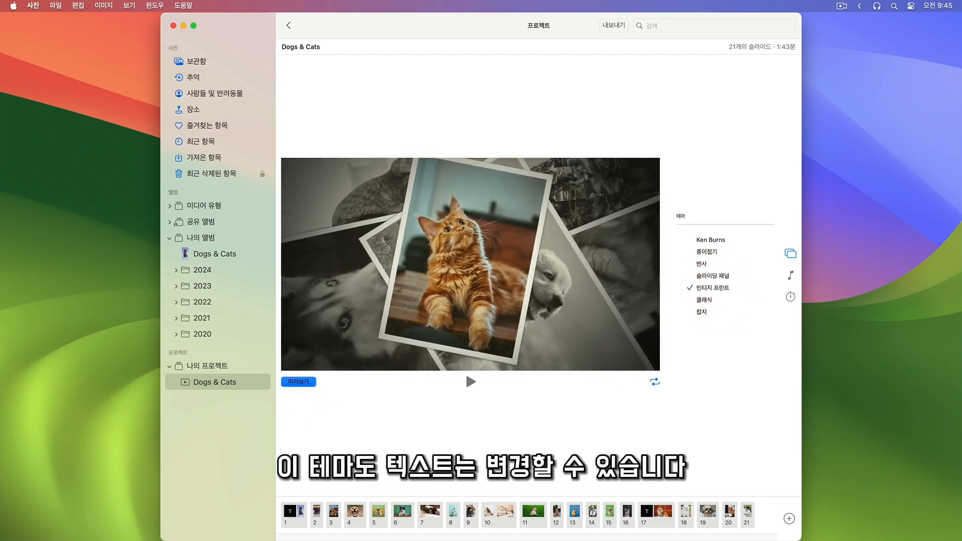
Step: Edit the caption on slide 17 so it reads only "2024 dogs"
{"action": "left_click", "coordinate": [650, 516]}
{"action": "left_click", "coordinate": [483, 342]}
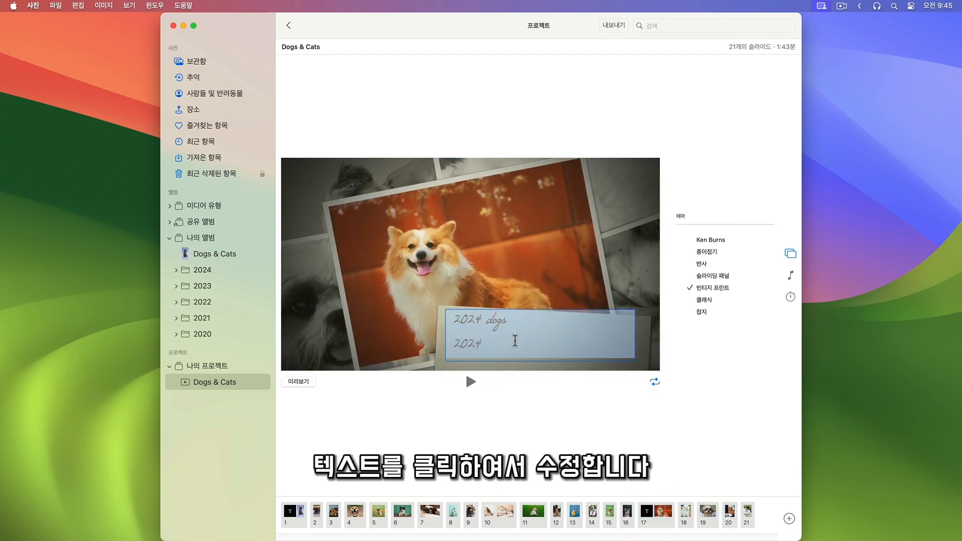
{"action": "key", "text": "BackSpace"}
{"action": "left_click", "coordinate": [510, 389]}
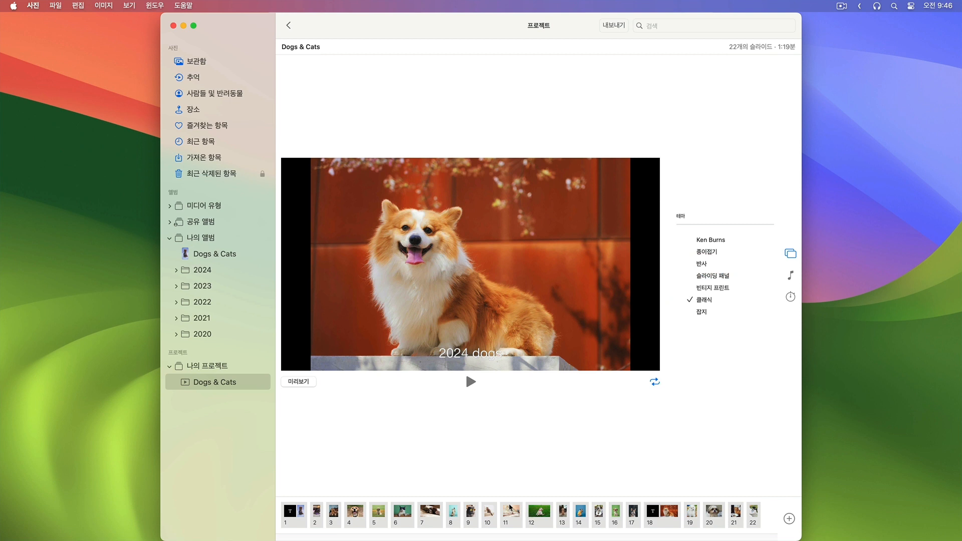
Step: Preview the slideshow in the 클래식 theme and look at its music settings
{"action": "left_click", "coordinate": [299, 382]}
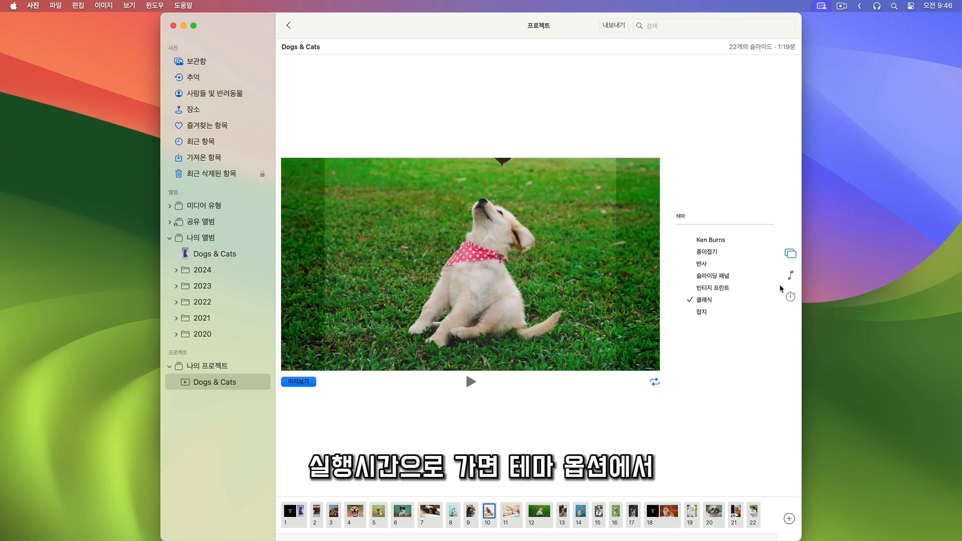
{"action": "left_click", "coordinate": [790, 275]}
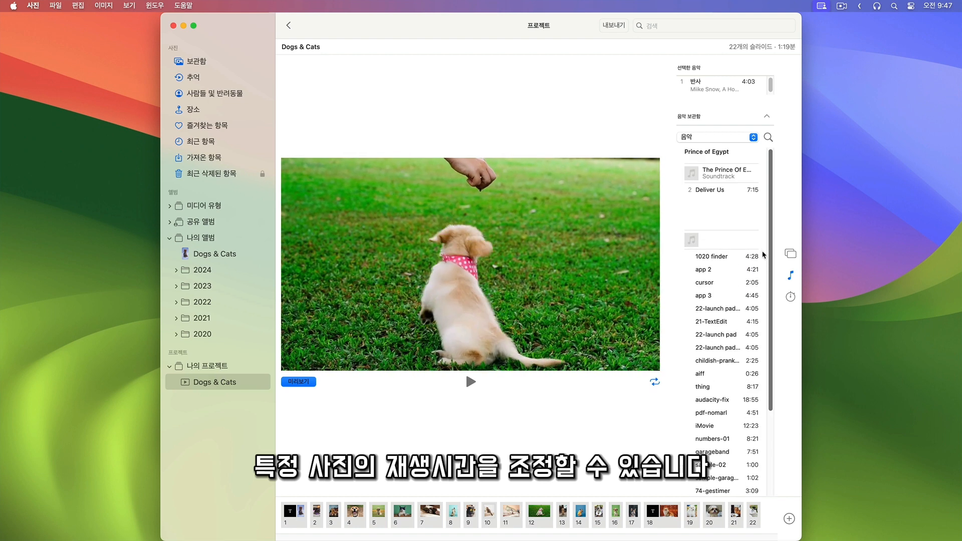
{"action": "left_click", "coordinate": [761, 235]}
Step: Enable a custom play time for slide 10 in the theme options and set it to 5.0초
{"action": "left_click", "coordinate": [790, 298]}
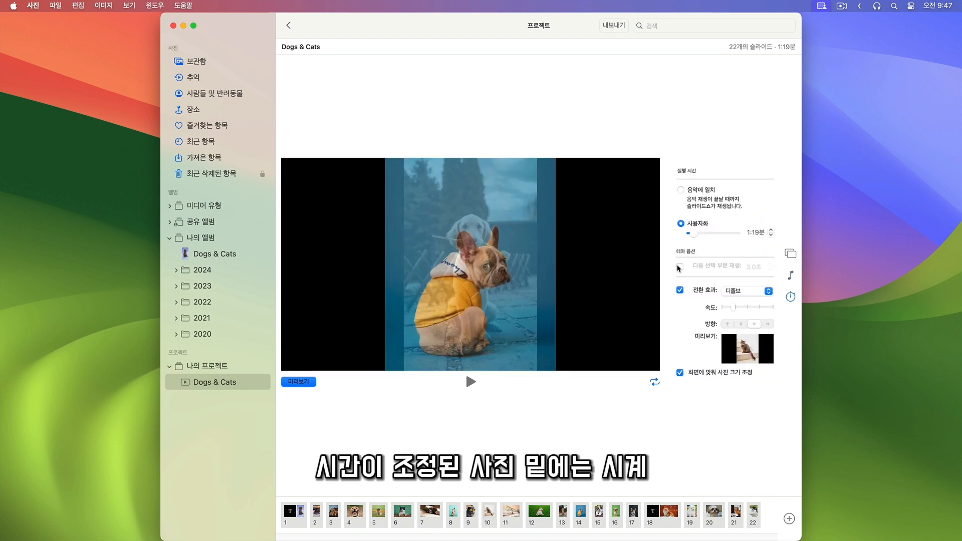
{"action": "left_click", "coordinate": [680, 268]}
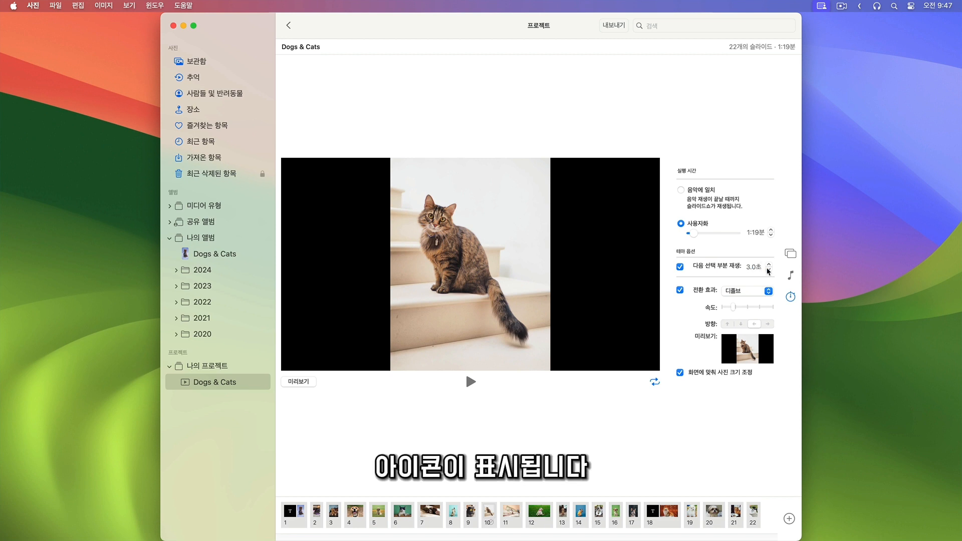
{"action": "left_click", "coordinate": [769, 265]}
{"action": "left_click", "coordinate": [769, 265]}
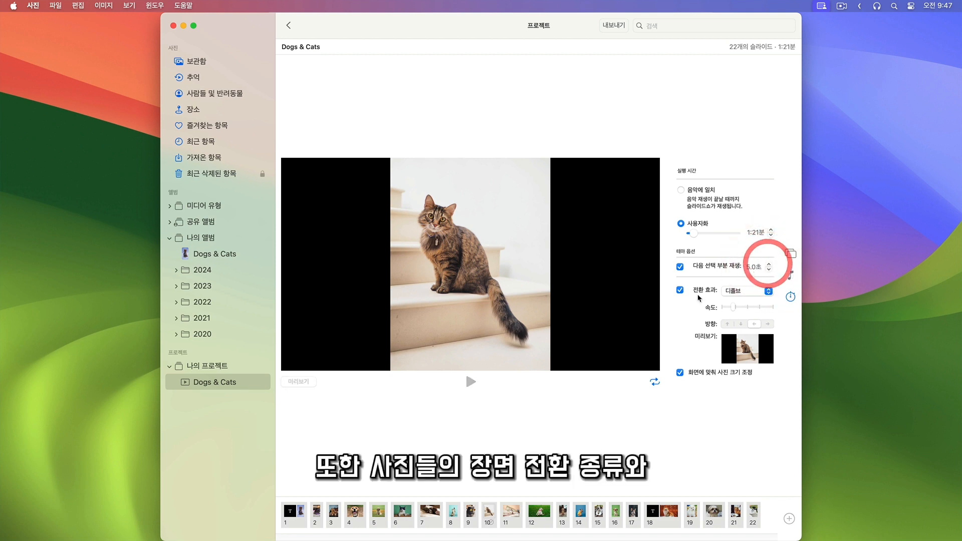
Step: Set the transition effect to 밀기 with a medium speed and preview the slideshow
{"action": "left_click", "coordinate": [747, 291]}
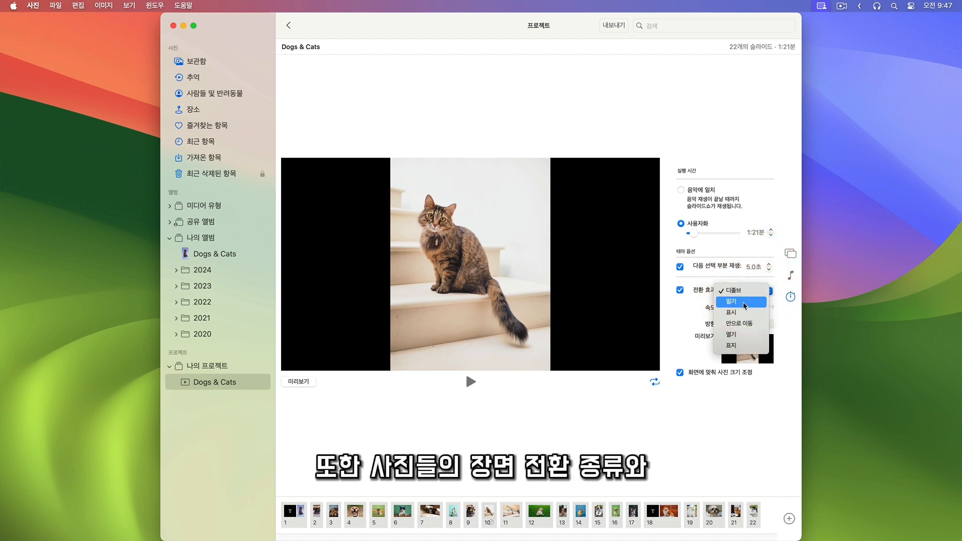
{"action": "left_click", "coordinate": [742, 299]}
{"action": "left_click", "coordinate": [748, 307]}
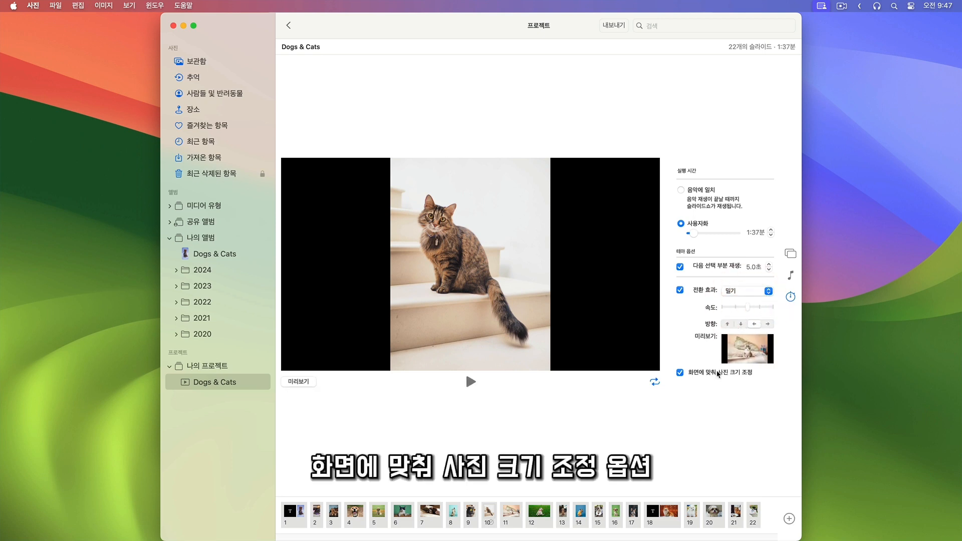
{"action": "left_click", "coordinate": [312, 382]}
Step: Turn the 화면에 맞춰 사진 크기 조정 option off and on again, and preview the slideshow from slide 14
{"action": "left_click", "coordinate": [680, 373]}
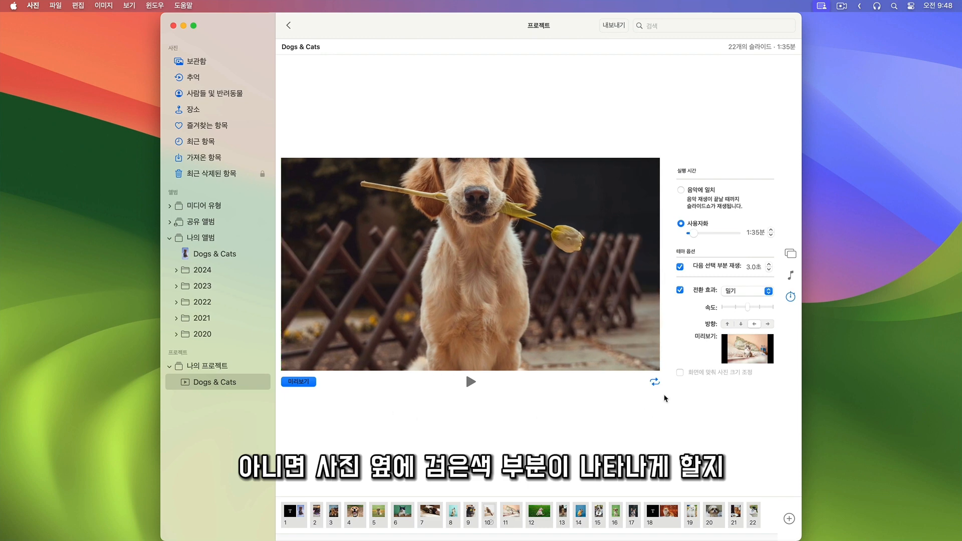
{"action": "left_click", "coordinate": [680, 372]}
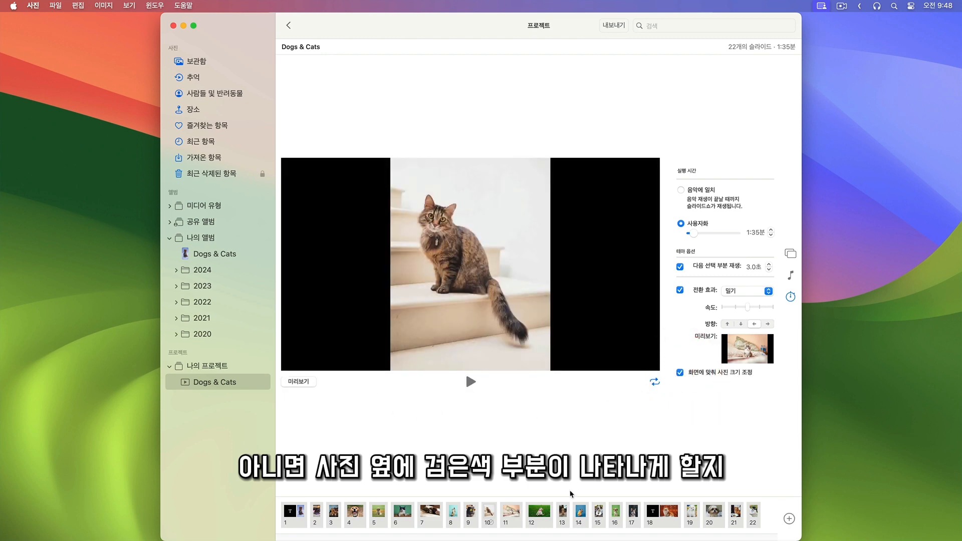
{"action": "left_click", "coordinate": [580, 512]}
{"action": "left_click", "coordinate": [303, 383]}
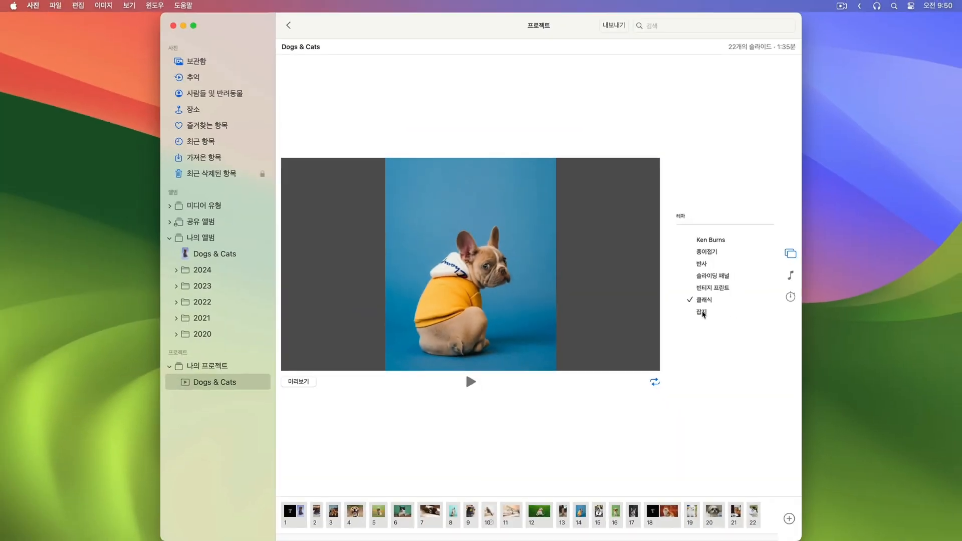
Step: Apply the 잡지 theme, reposition the puppy photo within its frame on slide 3, and preview the slide
{"action": "left_click", "coordinate": [702, 312]}
{"action": "left_click", "coordinate": [333, 514]}
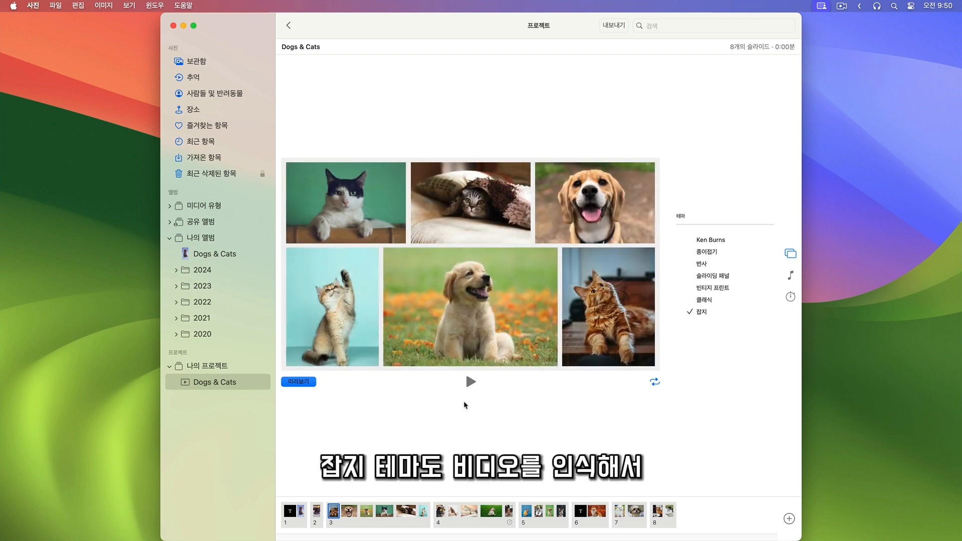
{"action": "left_click_drag", "start_coordinate": [517, 326], "coordinate": [503, 337]}
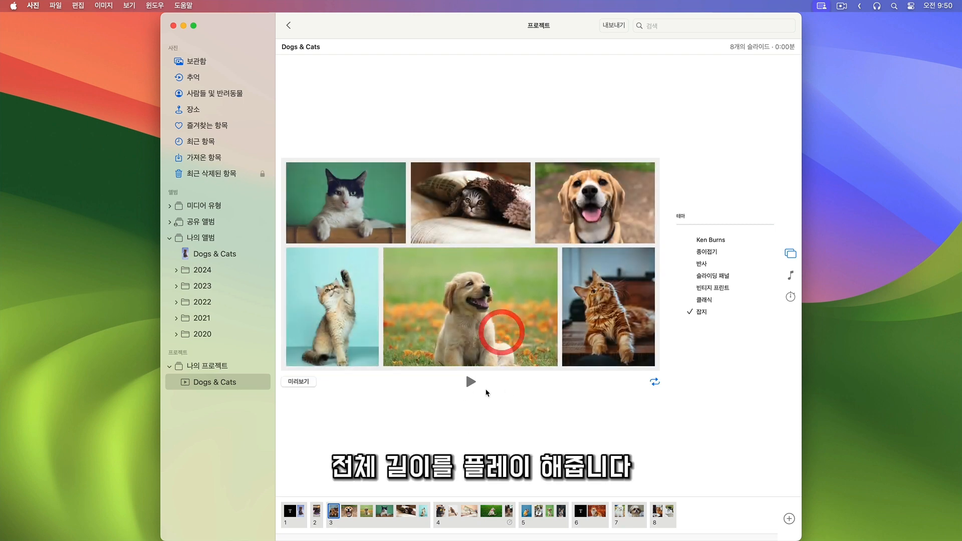
{"action": "left_click", "coordinate": [301, 382]}
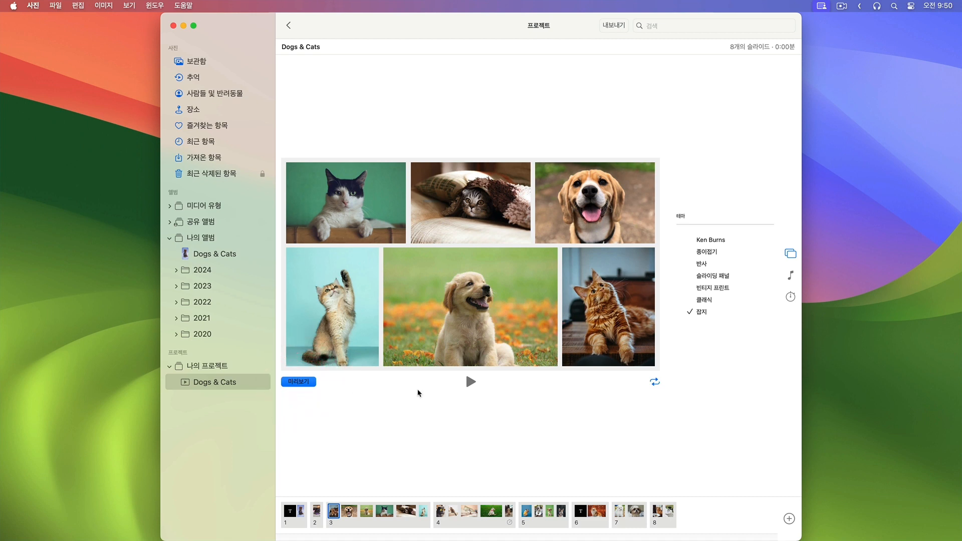
{"action": "left_click", "coordinate": [299, 382]}
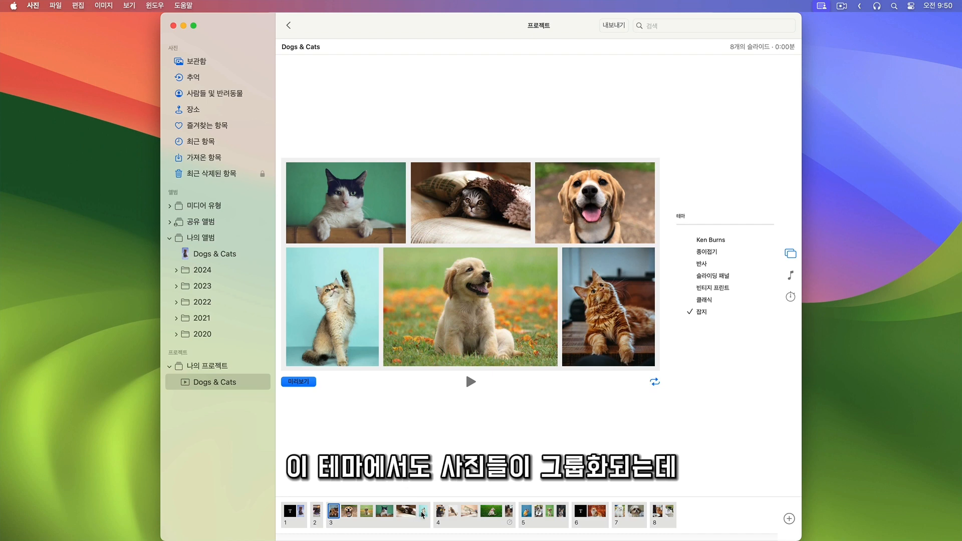
Step: Move the last kitten photo in slide 3's group ahead of the cat under the blanket and preview the new order
{"action": "left_click_drag", "start_coordinate": [423, 514], "coordinate": [379, 515]}
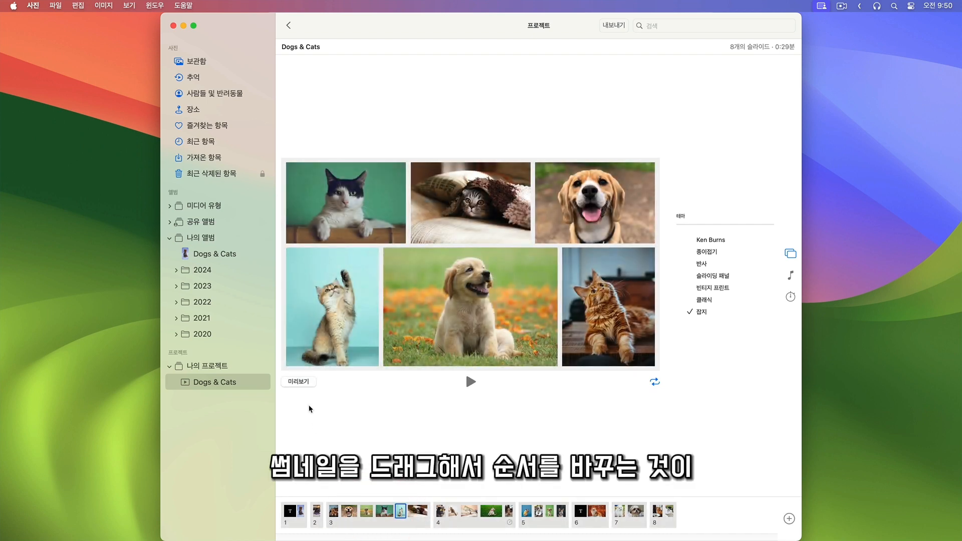
{"action": "left_click", "coordinate": [302, 382]}
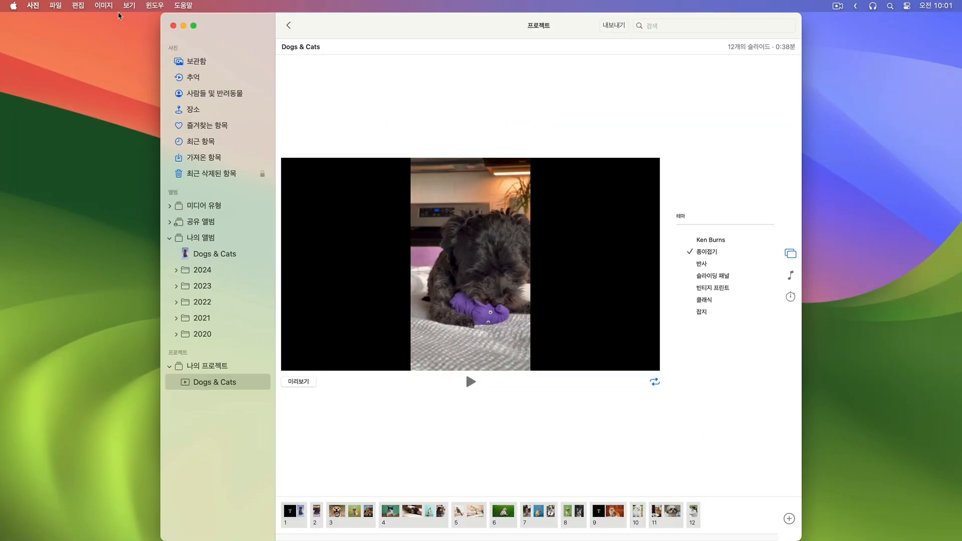
Step: Export the slideshow as Dogs & Cats.m4v to 동영상 in 고화질(1080p) format and play the exported movie
{"action": "left_click", "coordinate": [55, 7]}
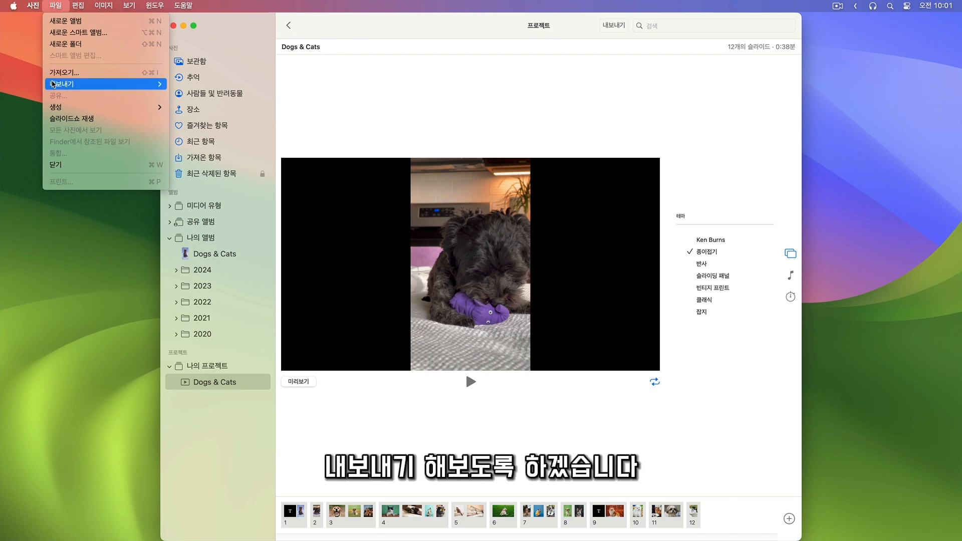
{"action": "mouse_move", "coordinate": [55, 84]}
{"action": "left_click", "coordinate": [194, 107]}
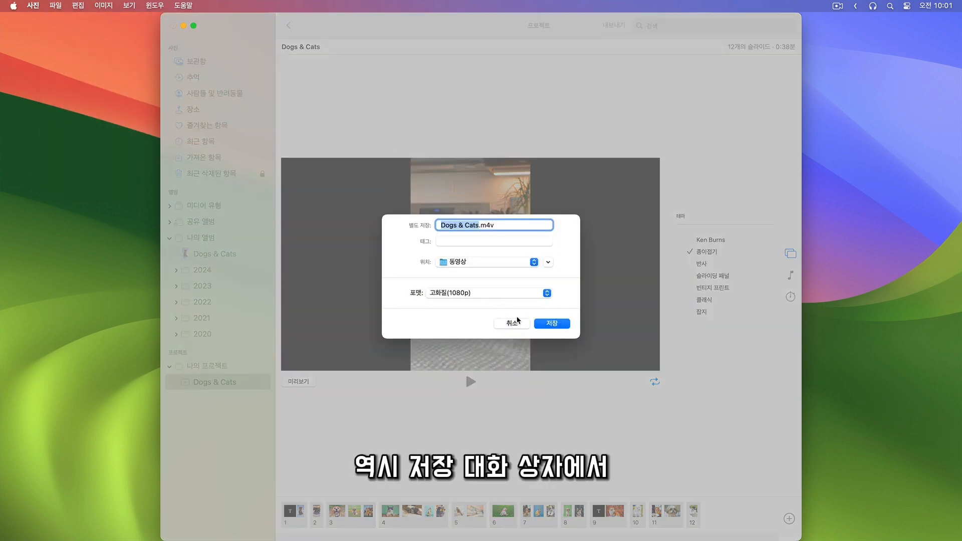
{"action": "left_click", "coordinate": [488, 293]}
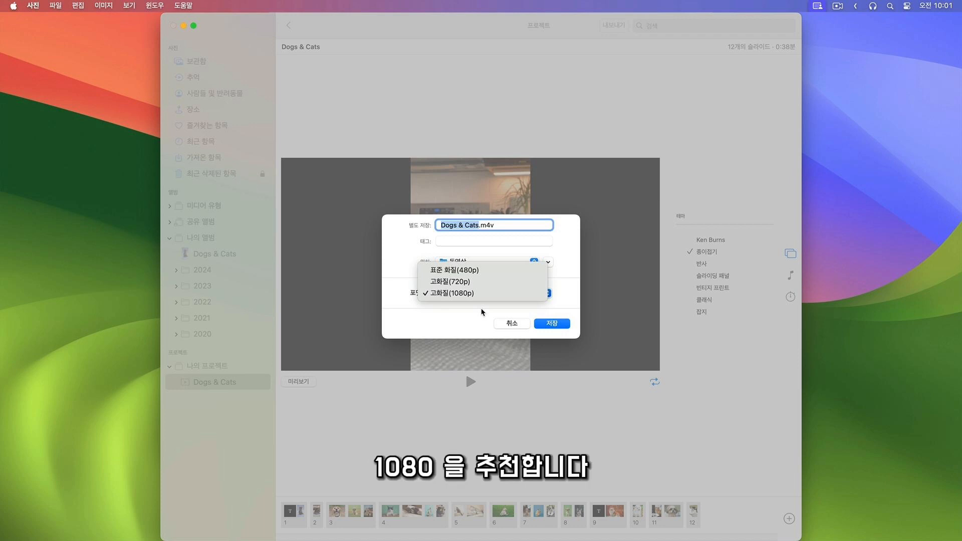
{"action": "left_click", "coordinate": [476, 293]}
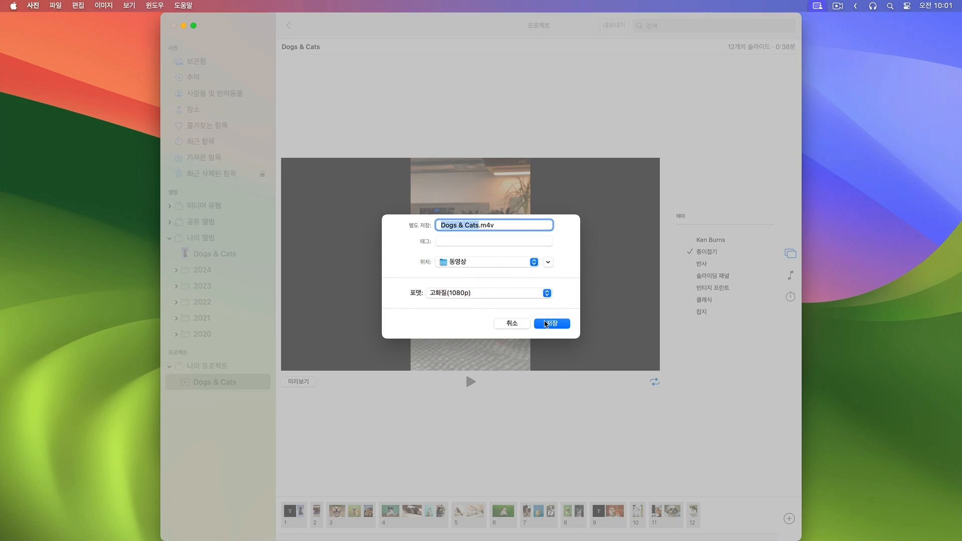
{"action": "left_click", "coordinate": [551, 324]}
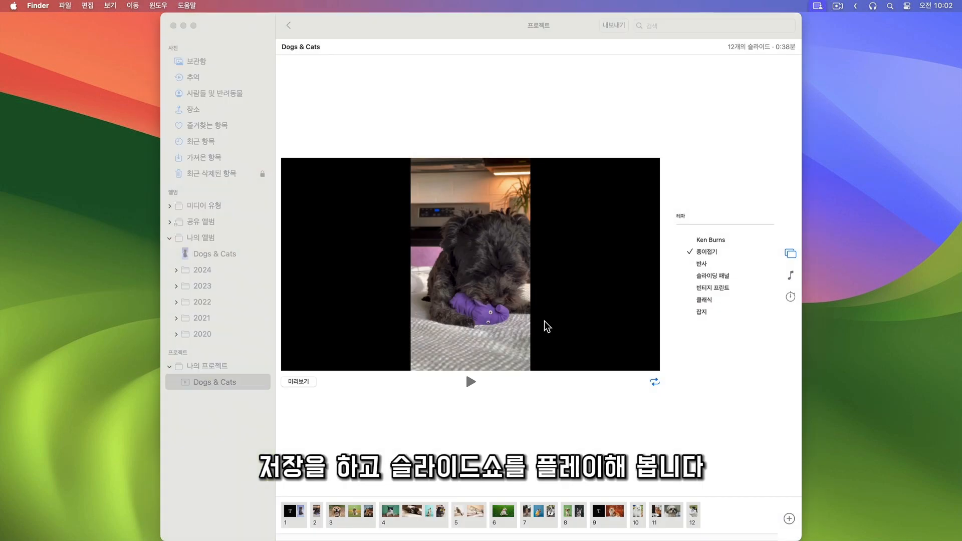
{"action": "left_click", "coordinate": [629, 267]}
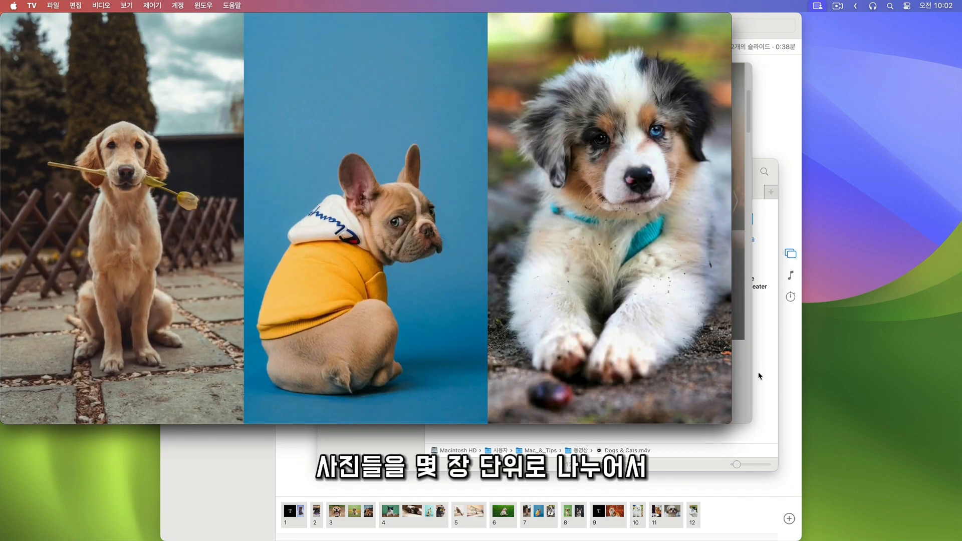
{"action": "mouse_move", "coordinate": [712, 385]}
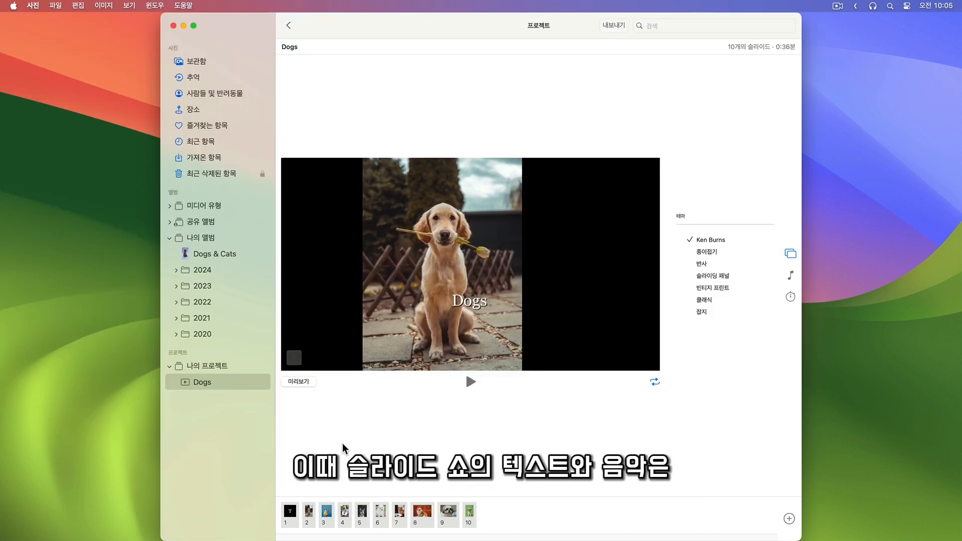
Step: Apply the 종이접기 theme to the Dogs slideshow and export it as Dogs.m4v to 동영상 in 고화질(1080p) format
{"action": "left_click", "coordinate": [708, 253]}
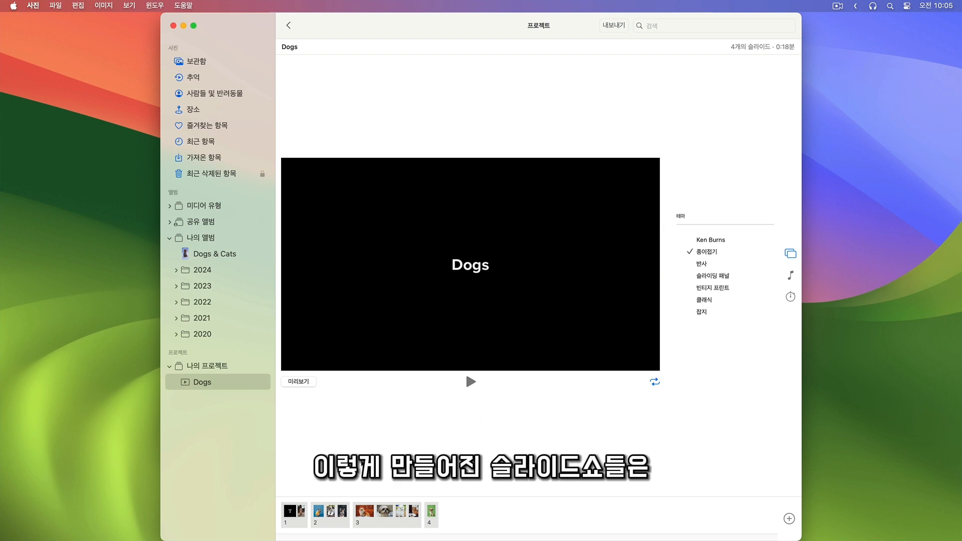
{"action": "left_click", "coordinate": [55, 9]}
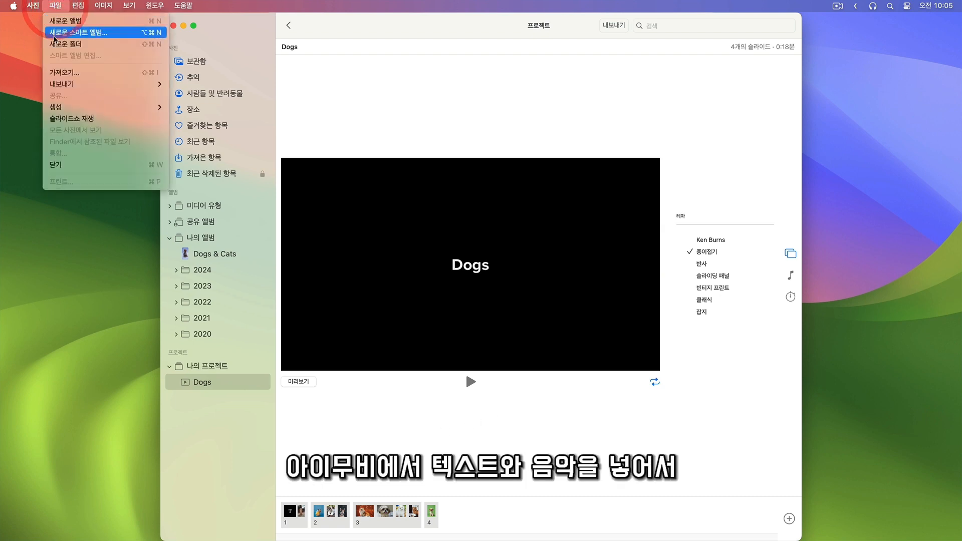
{"action": "mouse_move", "coordinate": [65, 88]}
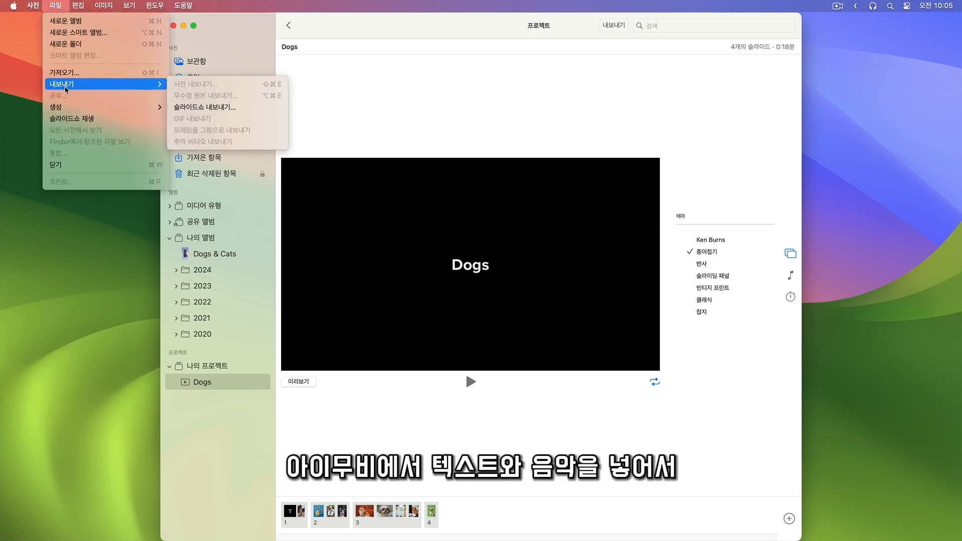
{"action": "left_click", "coordinate": [199, 108]}
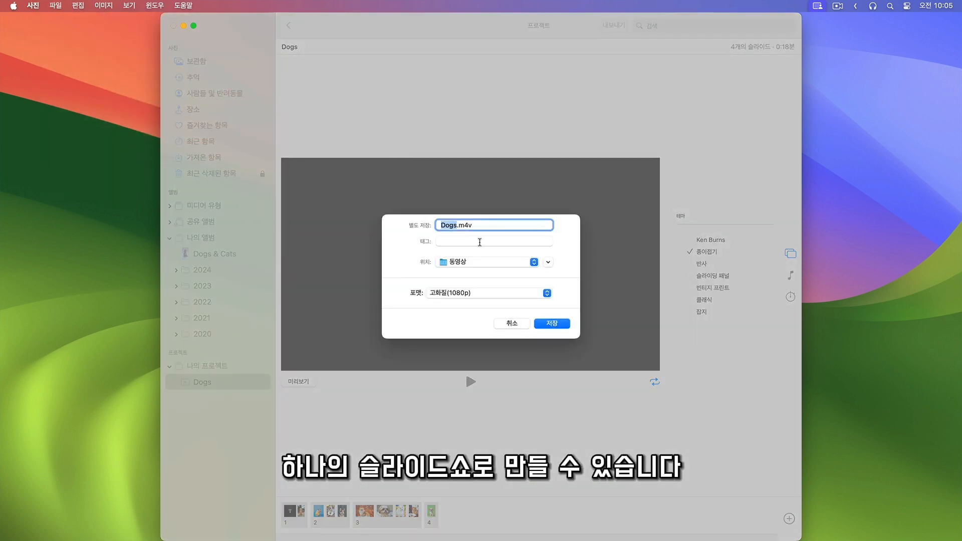
{"action": "left_click", "coordinate": [552, 323]}
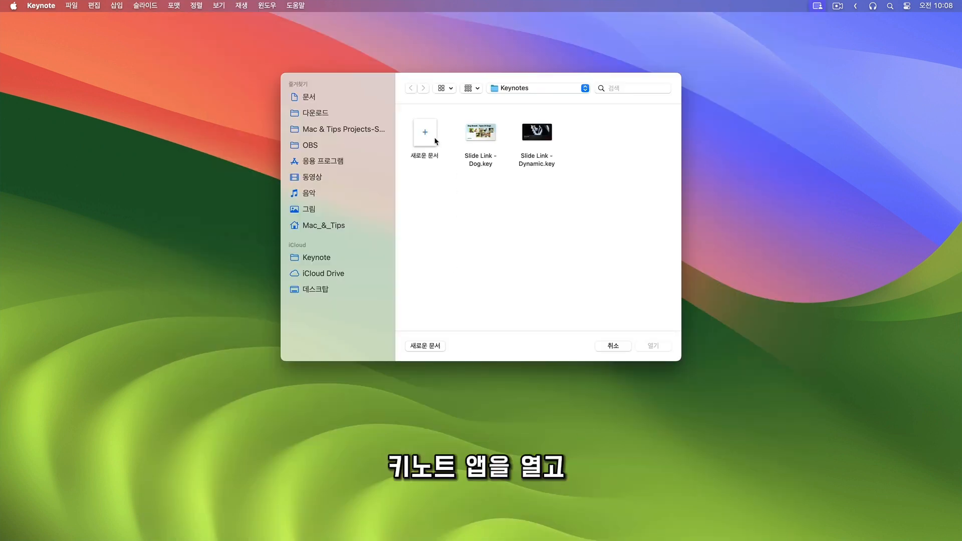
Step: In Keynote, create a presentation with the 기본 흰색 theme and delete its title, subtitle and author placeholders
{"action": "double_click", "coordinate": [435, 139]}
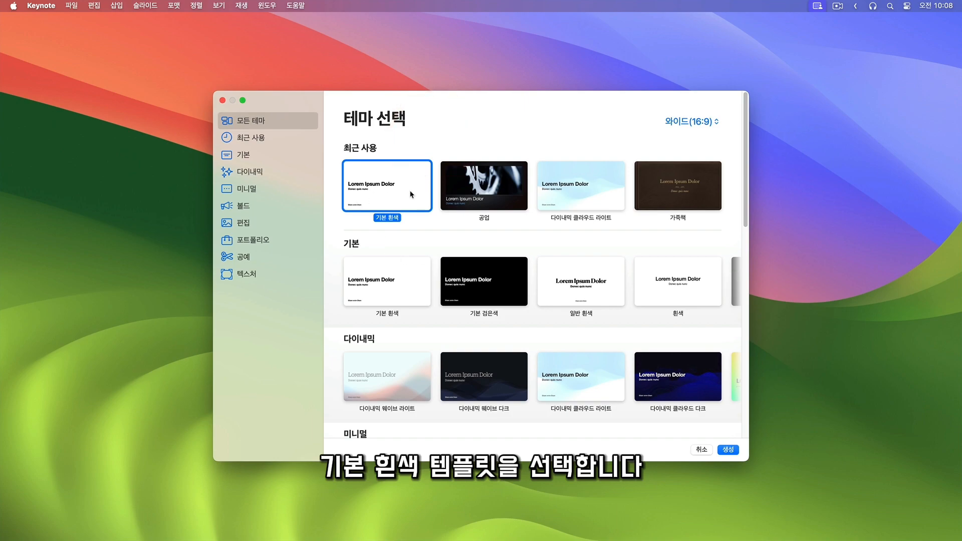
{"action": "double_click", "coordinate": [411, 194]}
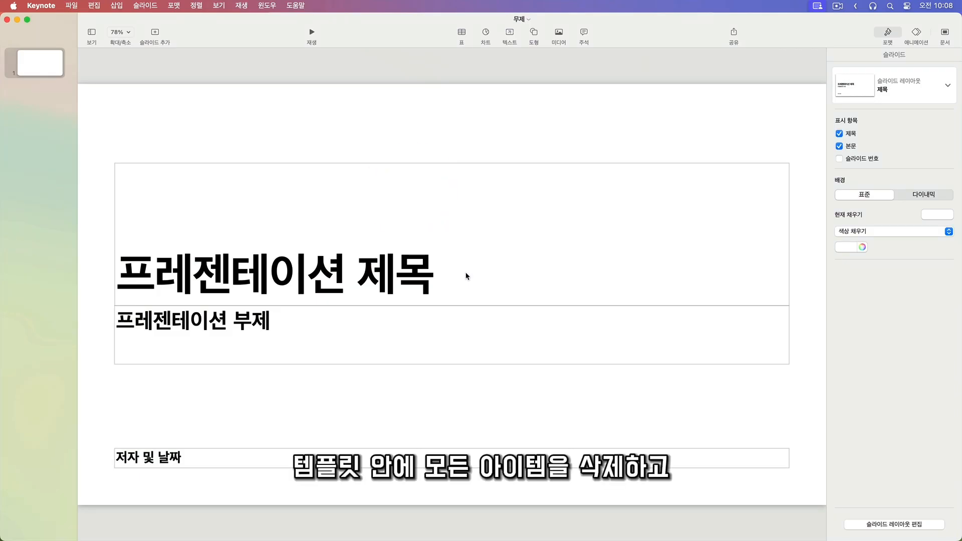
{"action": "left_click", "coordinate": [466, 276]}
{"action": "key", "text": "Delete"}
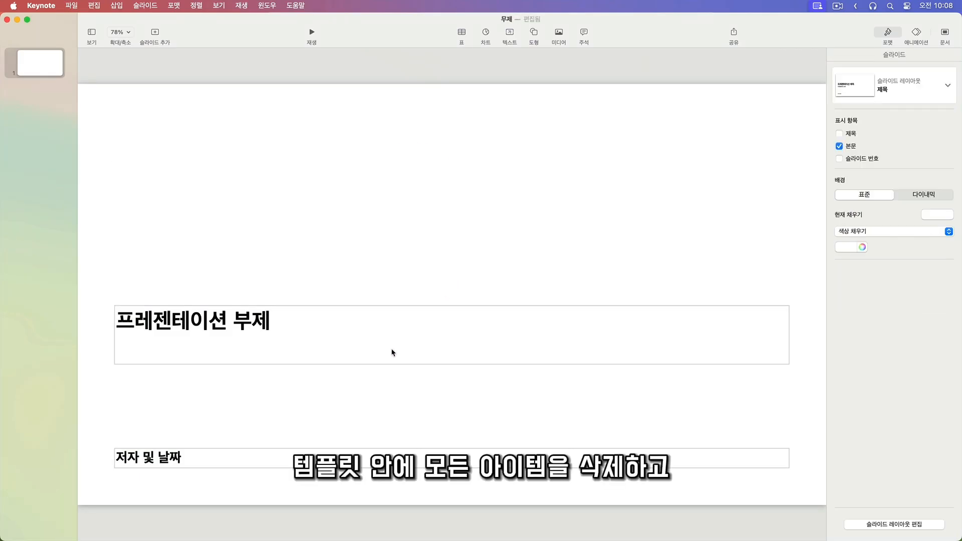
{"action": "left_click", "coordinate": [392, 346]}
{"action": "key", "text": "Delete"}
{"action": "left_click", "coordinate": [360, 455]}
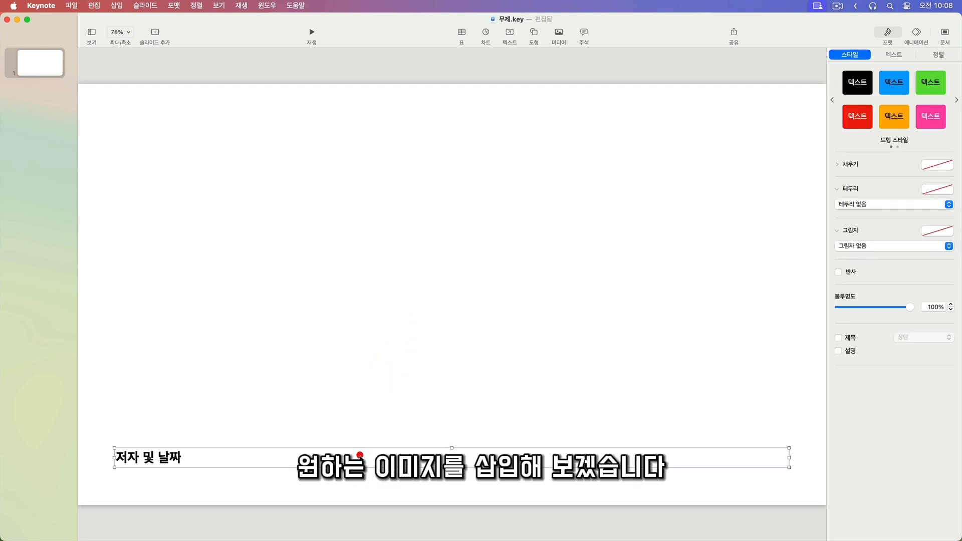
{"action": "key", "text": "Delete"}
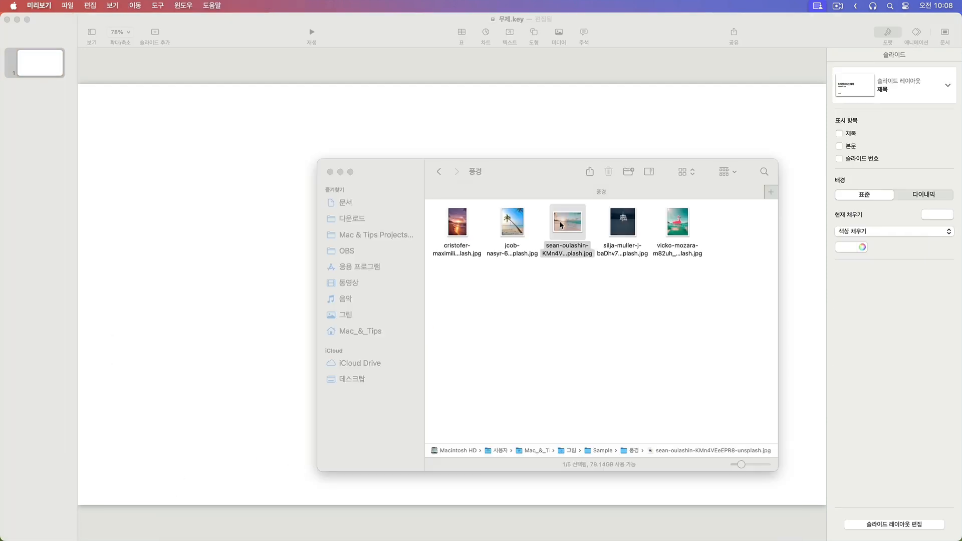
Step: Place the sean-oulashin beach photo from the 풍경 folder on the blank slide and enlarge it to fill the slide
{"action": "left_click_drag", "start_coordinate": [560, 226], "coordinate": [186, 228]}
{"action": "left_click", "coordinate": [330, 172]}
{"action": "left_click_drag", "start_coordinate": [333, 316], "coordinate": [538, 380]}
{"action": "left_click_drag", "start_coordinate": [712, 83], "coordinate": [826, 83]}
Step: Add the text 2024 Dogs & Cats over the beach photo and move it slightly higher on the slide
{"action": "left_click", "coordinate": [510, 35]}
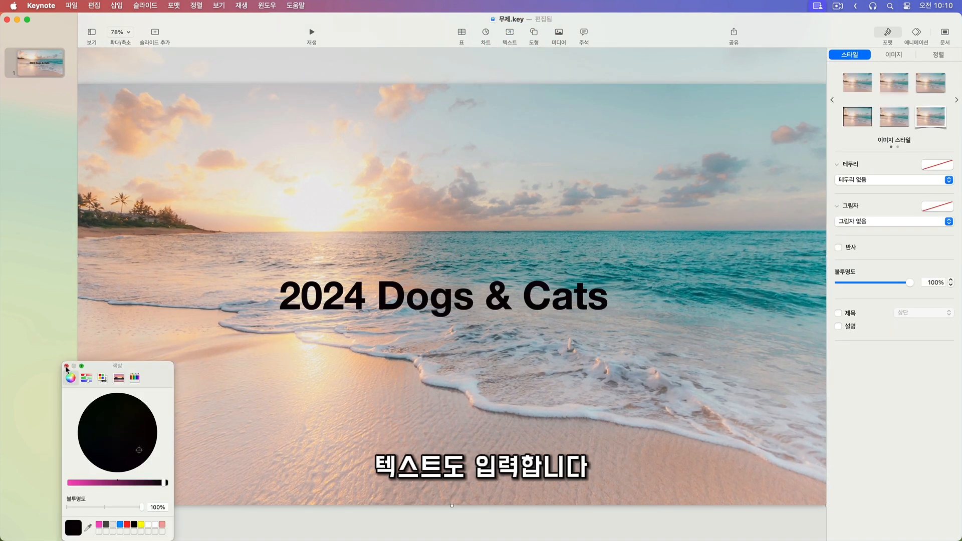
{"action": "left_click", "coordinate": [66, 367]}
{"action": "mouse_move", "coordinate": [426, 304]}
{"action": "left_mouse_down"}
{"action": "mouse_move", "coordinate": [433, 260]}
{"action": "mouse_move", "coordinate": [434, 290]}
{"action": "left_mouse_up"}
{"action": "left_click", "coordinate": [536, 333]}
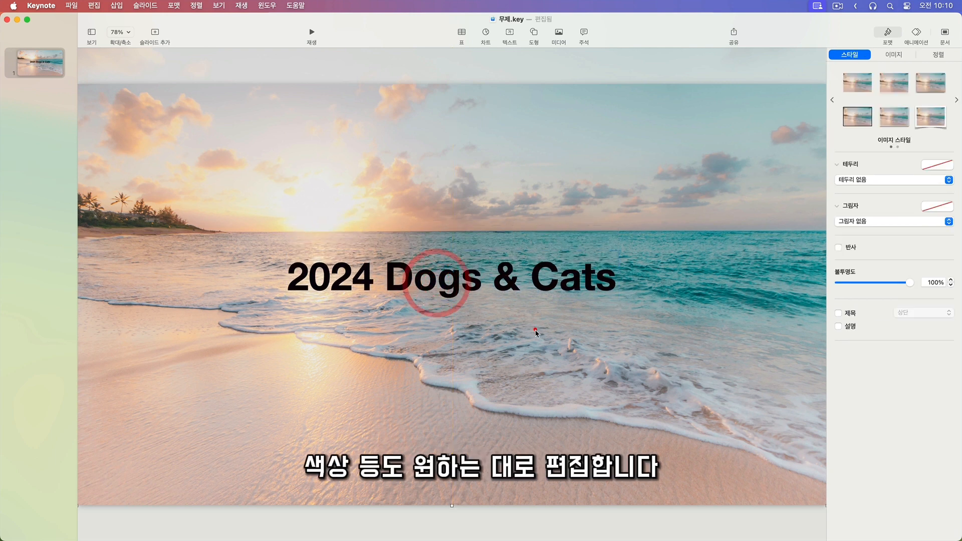
Step: Export all slides of the presentation as images in JPEG(고품질) format
{"action": "left_click", "coordinate": [72, 6]}
{"action": "mouse_move", "coordinate": [125, 176]}
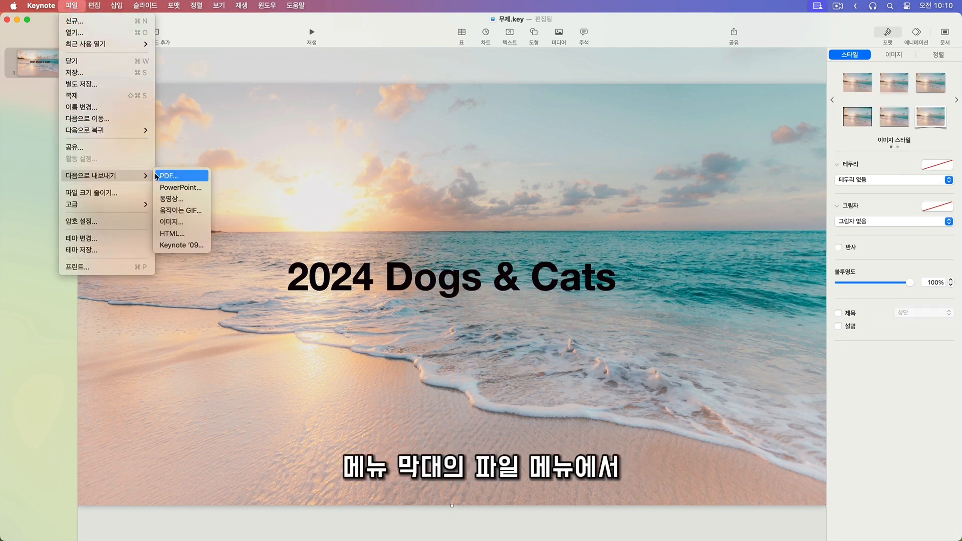
{"action": "left_click", "coordinate": [172, 221]}
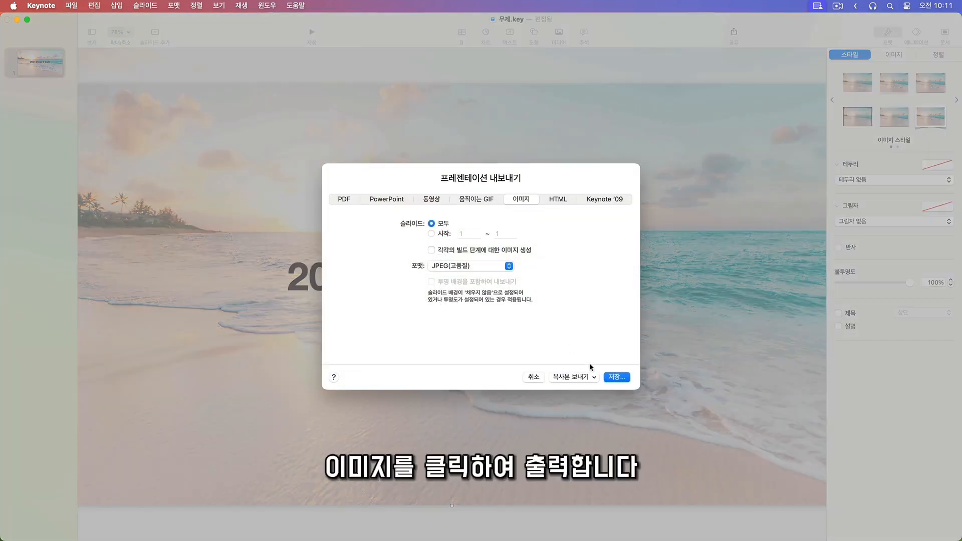
{"action": "left_click", "coordinate": [625, 380]}
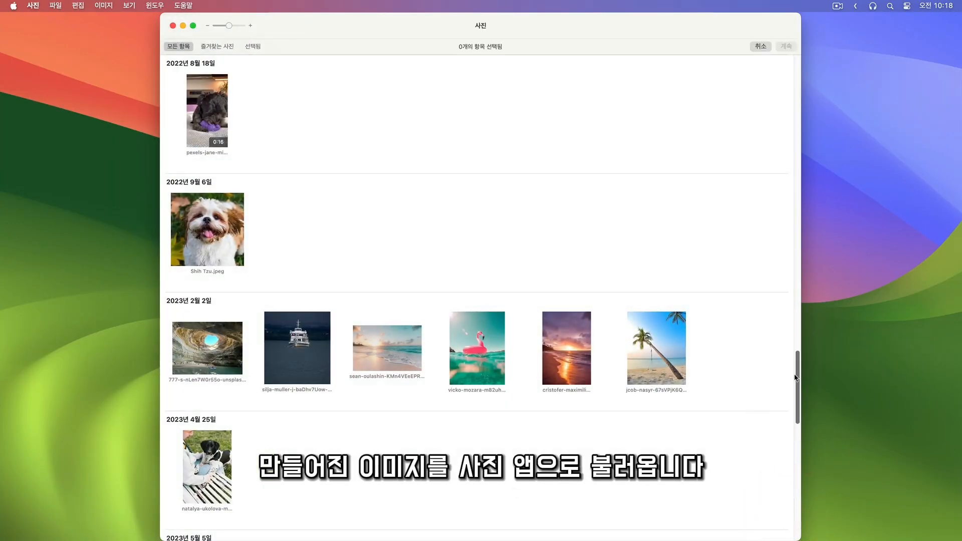
Step: In Photos, add 무제.001.jpeg to the slideshow and move it earlier in the slide order
{"action": "mouse_move", "coordinate": [796, 379]}
{"action": "left_mouse_down"}
{"action": "mouse_move", "coordinate": [794, 519]}
{"action": "mouse_move", "coordinate": [761, 515]}
{"action": "left_mouse_up"}
{"action": "left_click", "coordinate": [639, 502]}
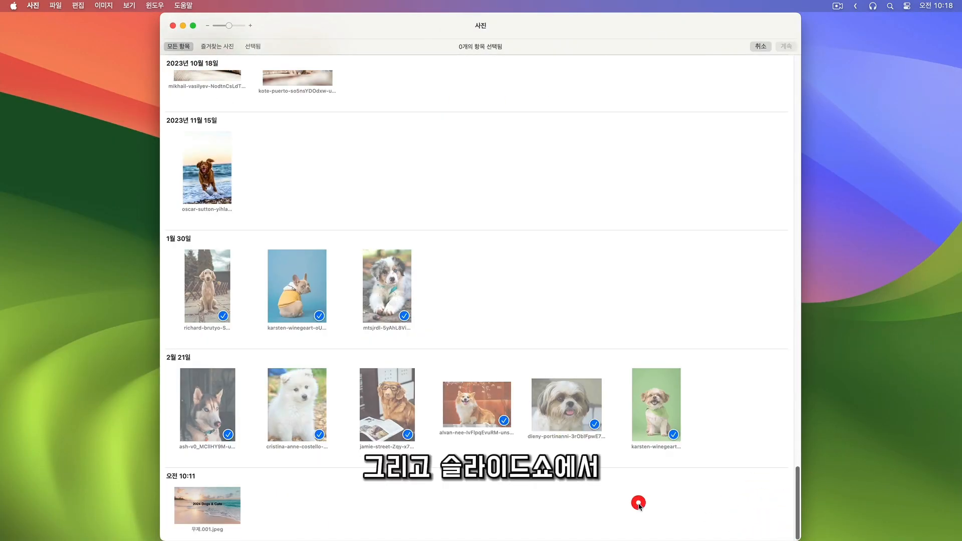
{"action": "key", "text": "super+a"}
{"action": "left_click", "coordinate": [548, 504]}
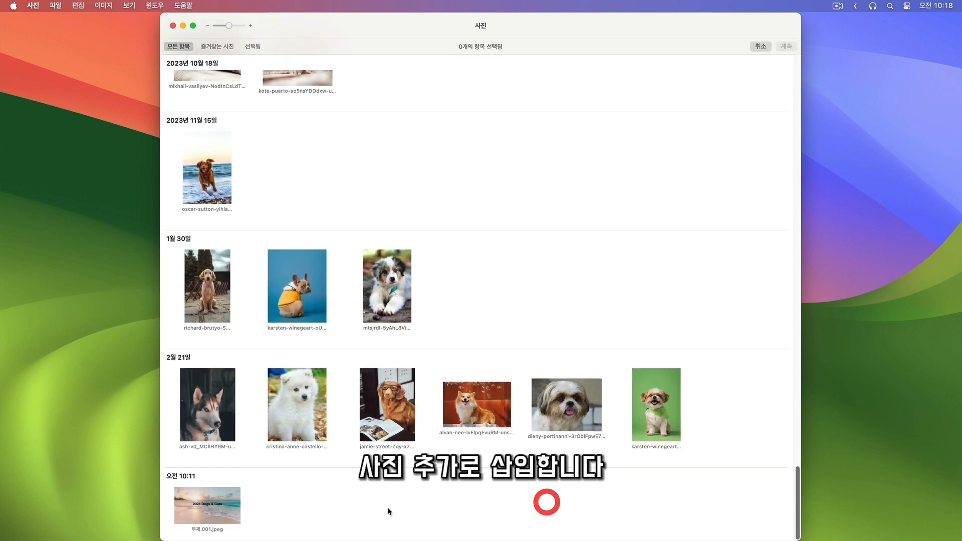
{"action": "left_click", "coordinate": [218, 506]}
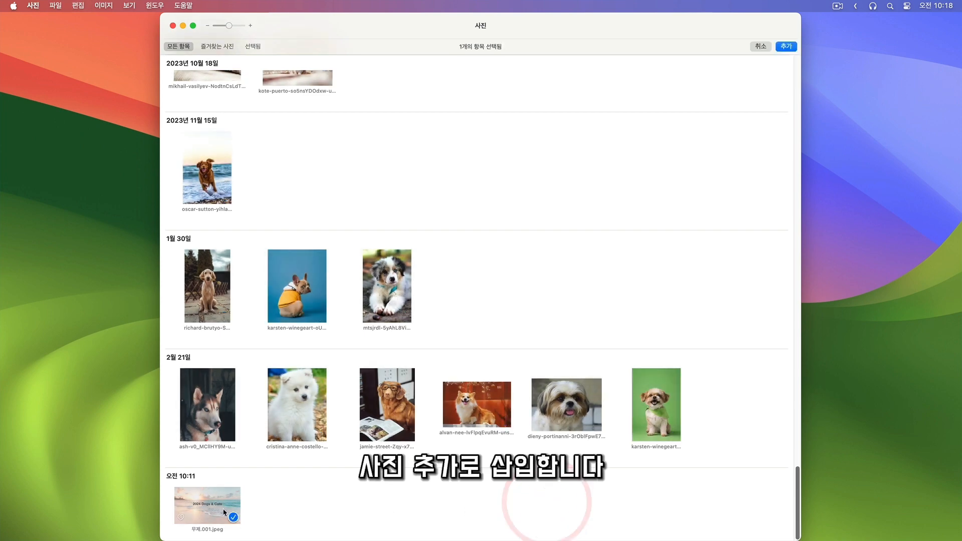
{"action": "left_click", "coordinate": [783, 48]}
{"action": "left_click_drag", "start_coordinate": [476, 510], "coordinate": [286, 510]}
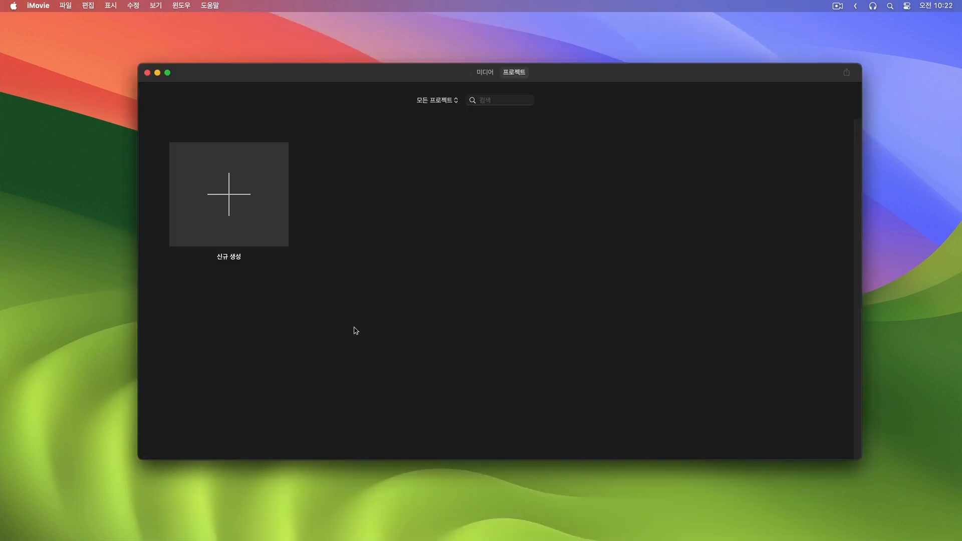
Step: In iMovie, create a new 동영상 project and place the dog slideshow clip followed by the cat slideshow clip in the timeline
{"action": "left_click", "coordinate": [234, 221]}
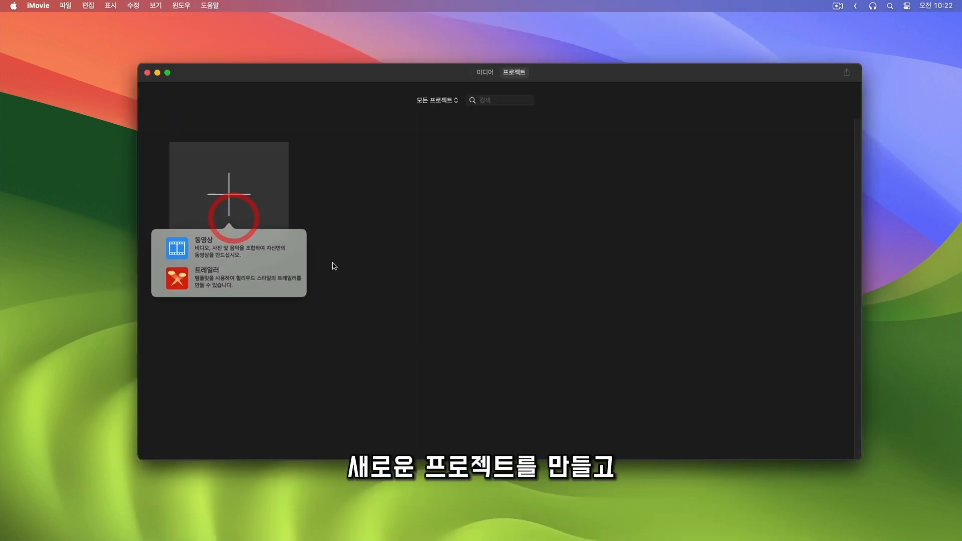
{"action": "left_click", "coordinate": [228, 251]}
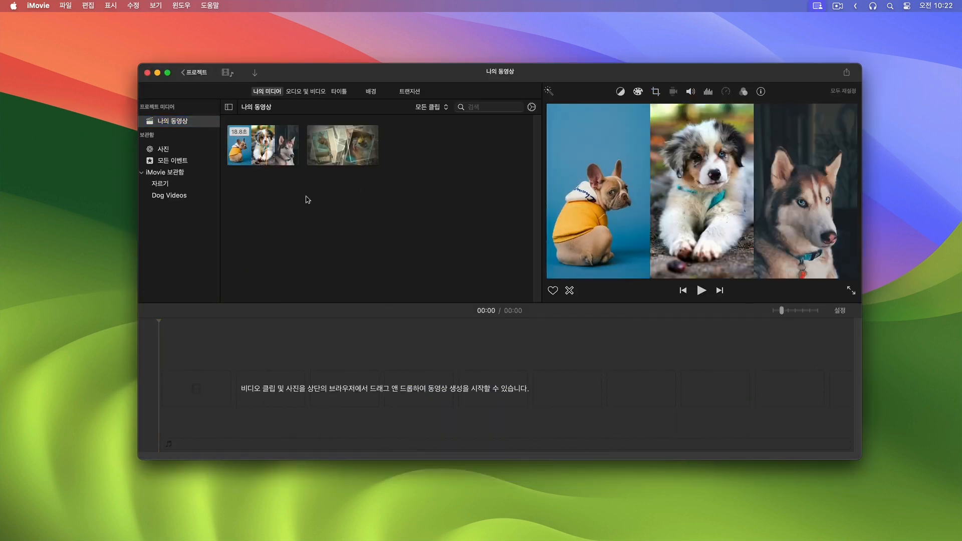
{"action": "left_click_drag", "start_coordinate": [288, 155], "coordinate": [215, 371]}
{"action": "left_click_drag", "start_coordinate": [335, 155], "coordinate": [499, 378]}
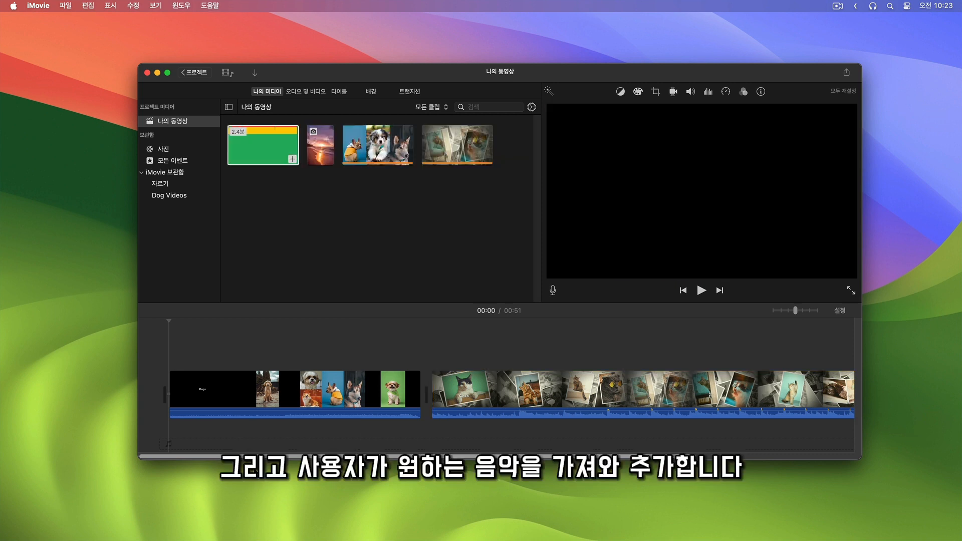
Step: Insert the sunset beach photo before the first clip and lay the childish-prank-02 music under the timeline from the start
{"action": "left_click", "coordinate": [320, 146]}
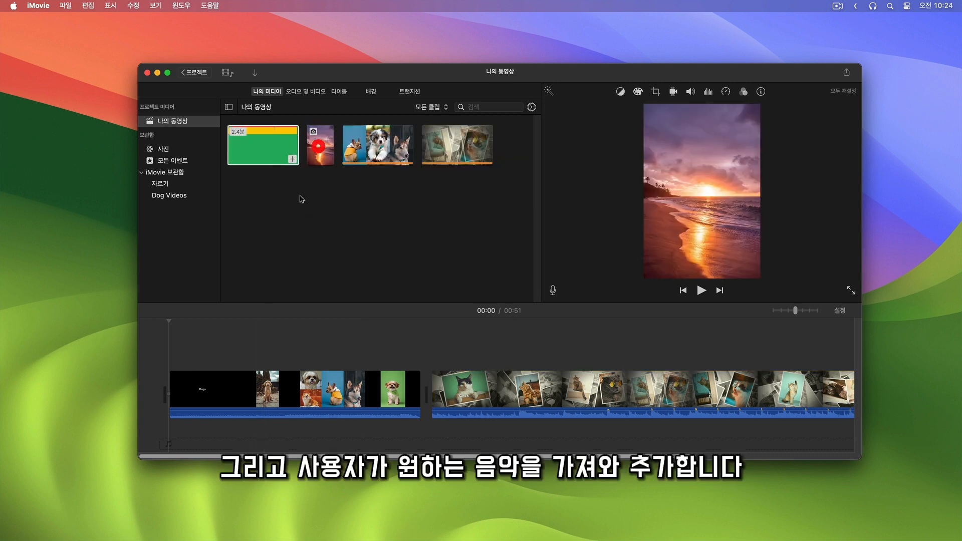
{"action": "left_click", "coordinate": [244, 263]}
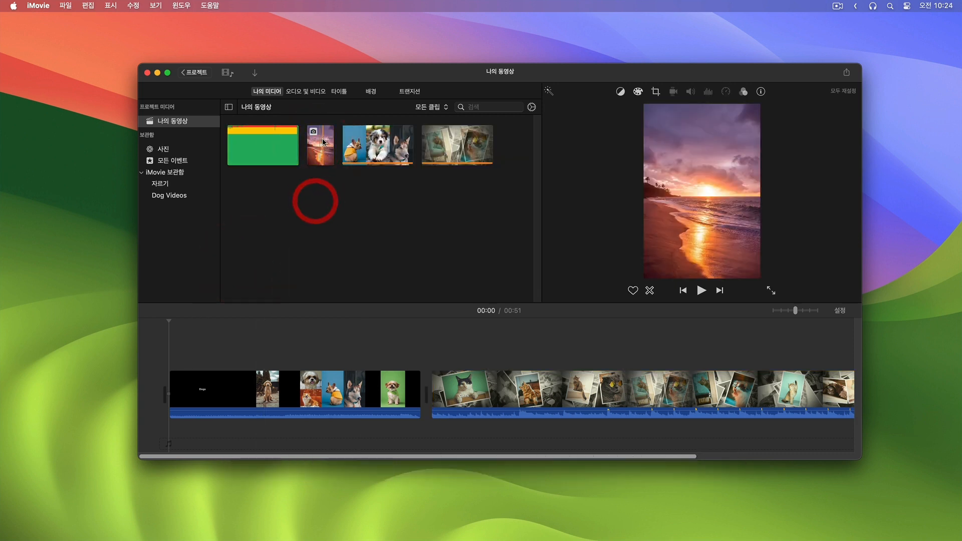
{"action": "left_click_drag", "start_coordinate": [324, 143], "coordinate": [161, 393]}
{"action": "left_click", "coordinate": [262, 157]}
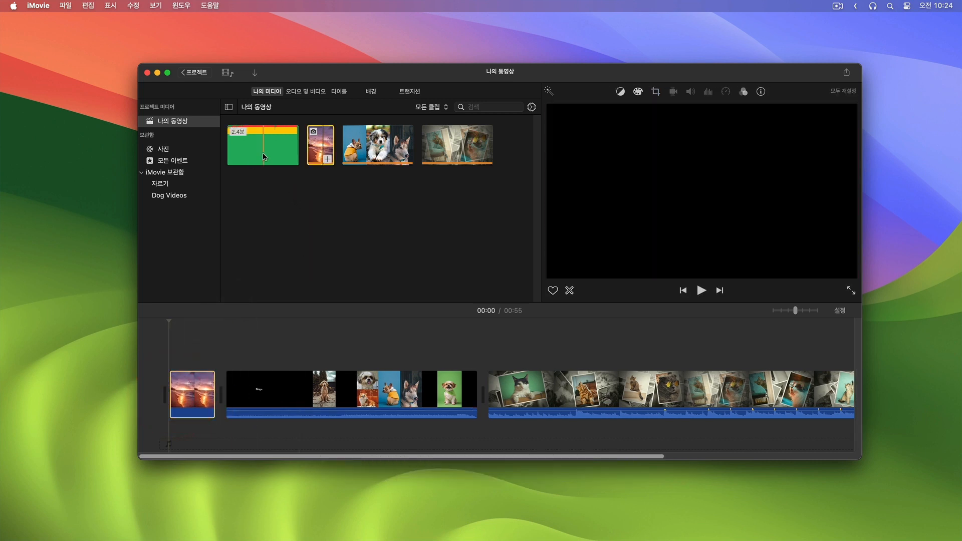
{"action": "left_click_drag", "start_coordinate": [270, 153], "coordinate": [173, 443]}
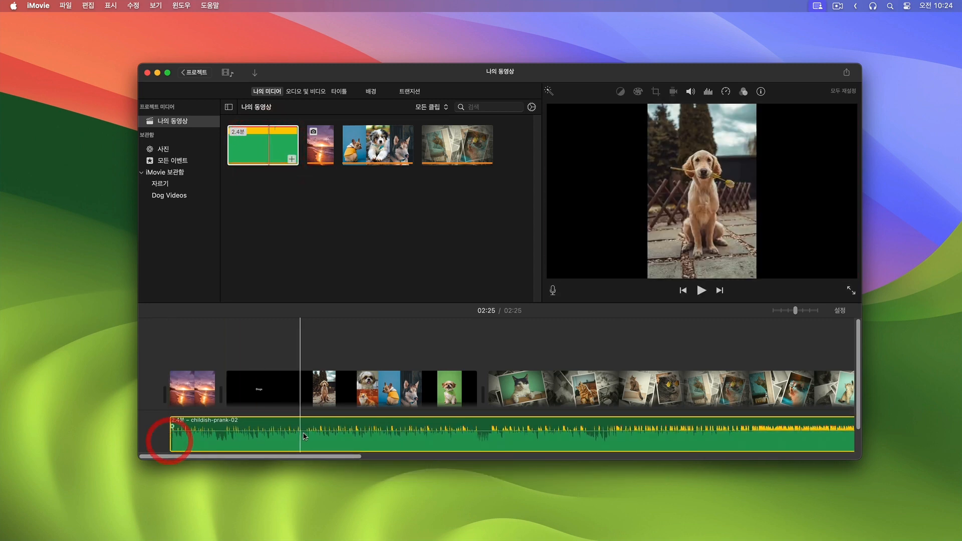
Step: Add a 슬라이드 title over the sunset photo with the text DOGS & CATS
{"action": "left_click", "coordinate": [185, 171]}
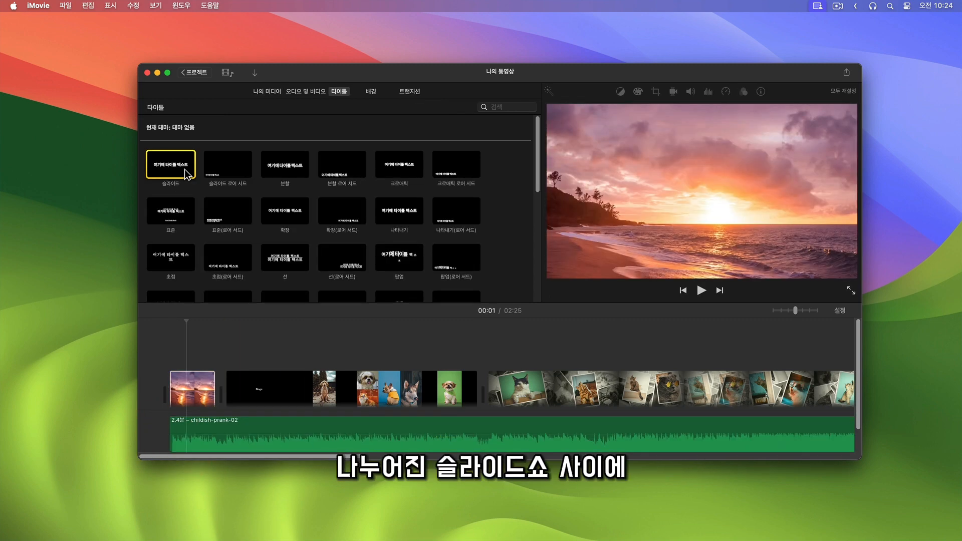
{"action": "double_click", "coordinate": [186, 173]}
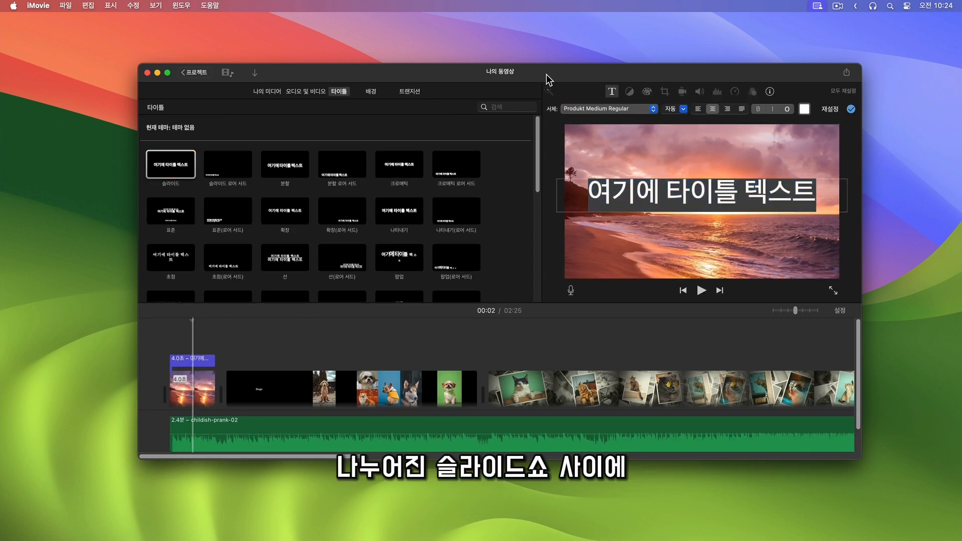
{"action": "key", "text": "BackSpace"}
{"action": "type", "text": "DOGS & CATS"}
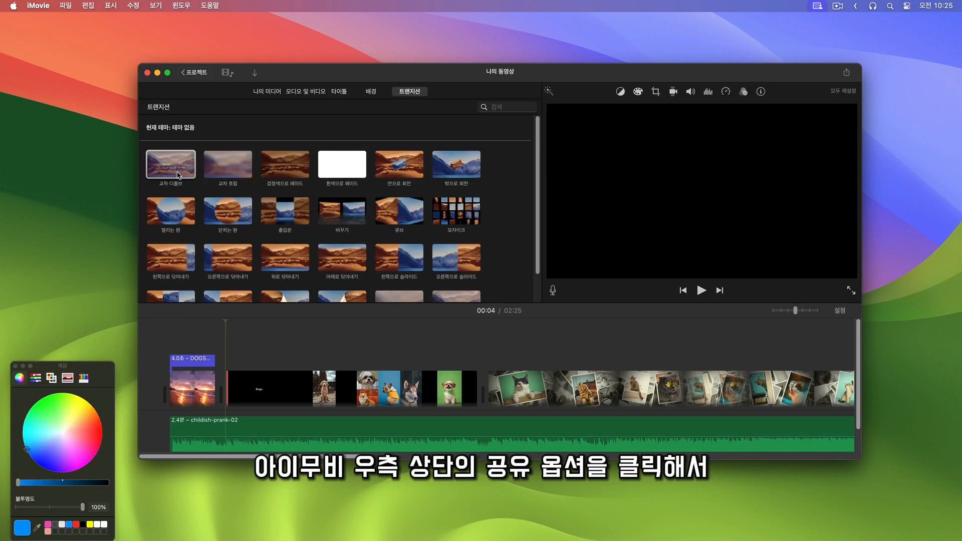
Step: Add 교차 디졸브 transitions between the sunset photo and both slideshow clips, and return the playhead to the start
{"action": "left_click_drag", "start_coordinate": [177, 175], "coordinate": [210, 392]}
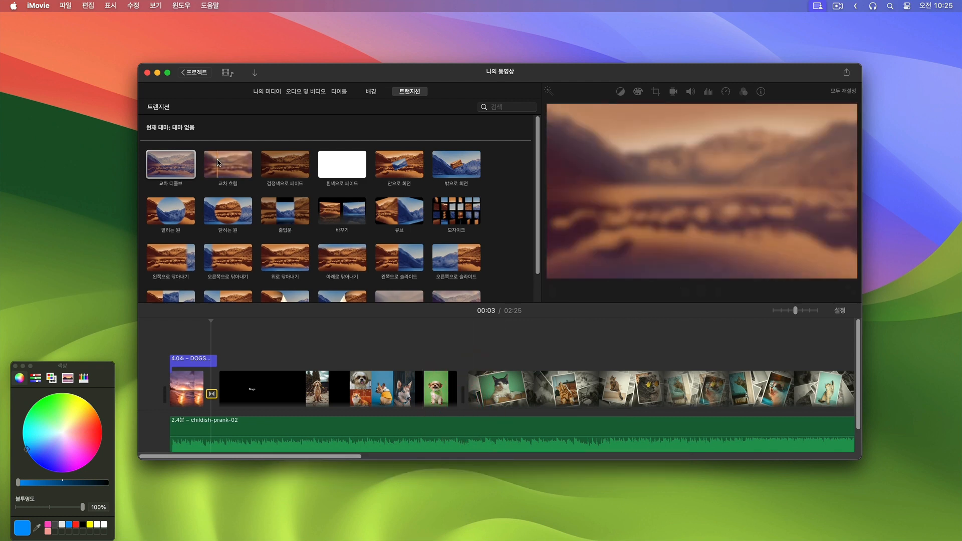
{"action": "left_click_drag", "start_coordinate": [178, 171], "coordinate": [450, 396]}
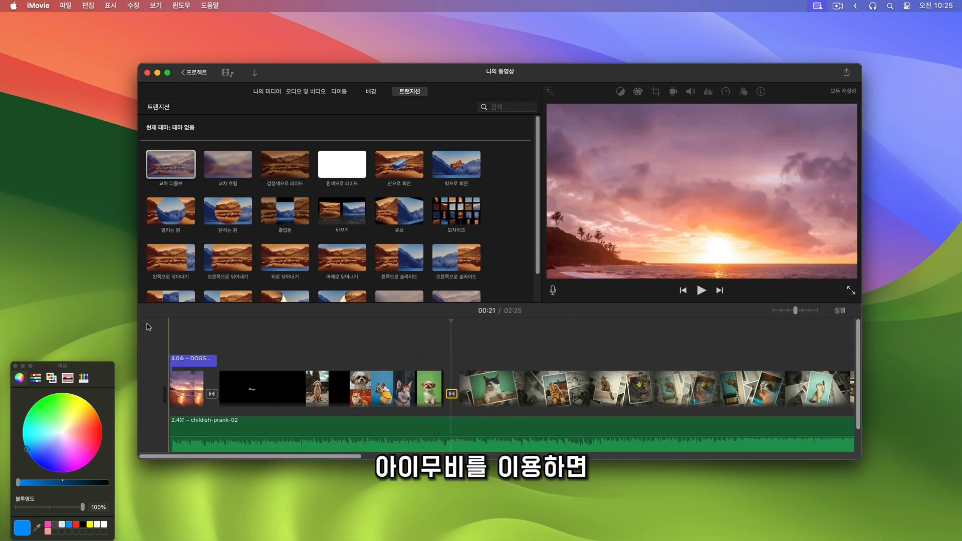
{"action": "left_click", "coordinate": [170, 329]}
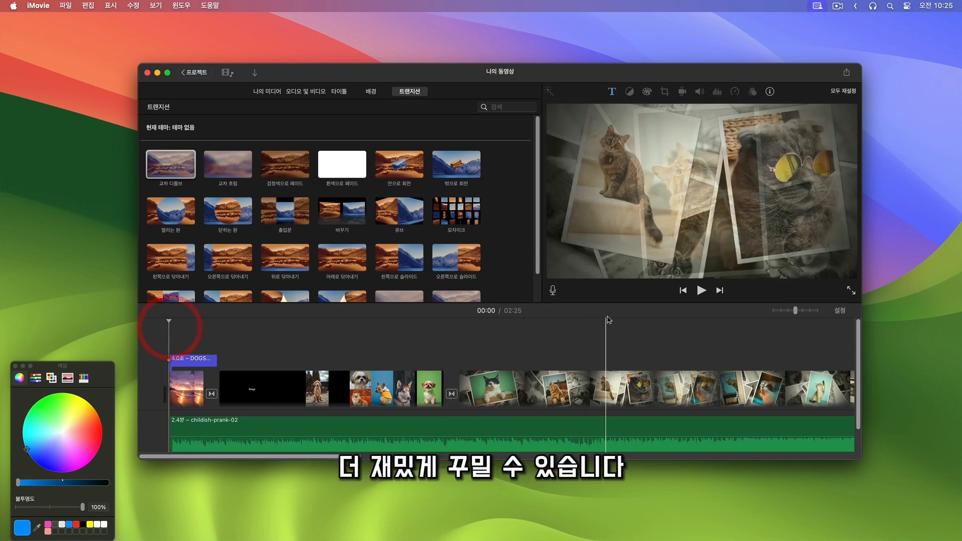